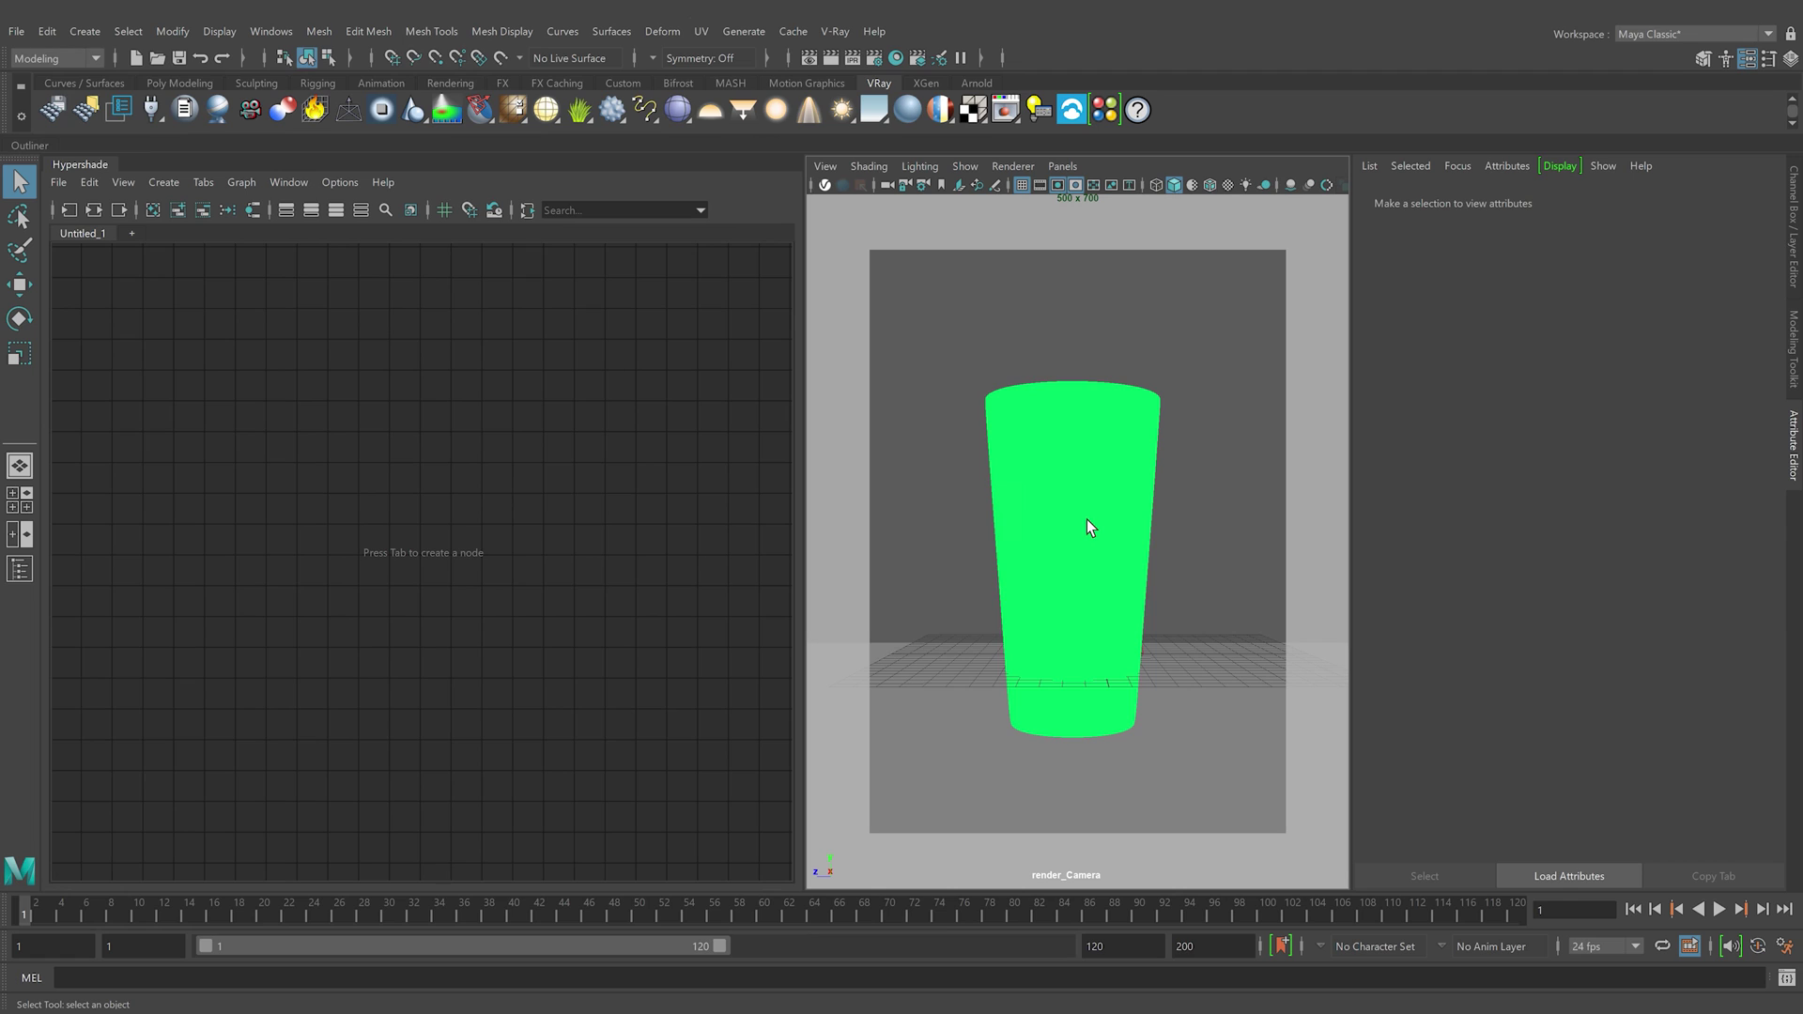
- Assign a new VRay Mtl material to the glass model
left_click(1086, 520)
right_click(1077, 491)
left_click(1068, 965)
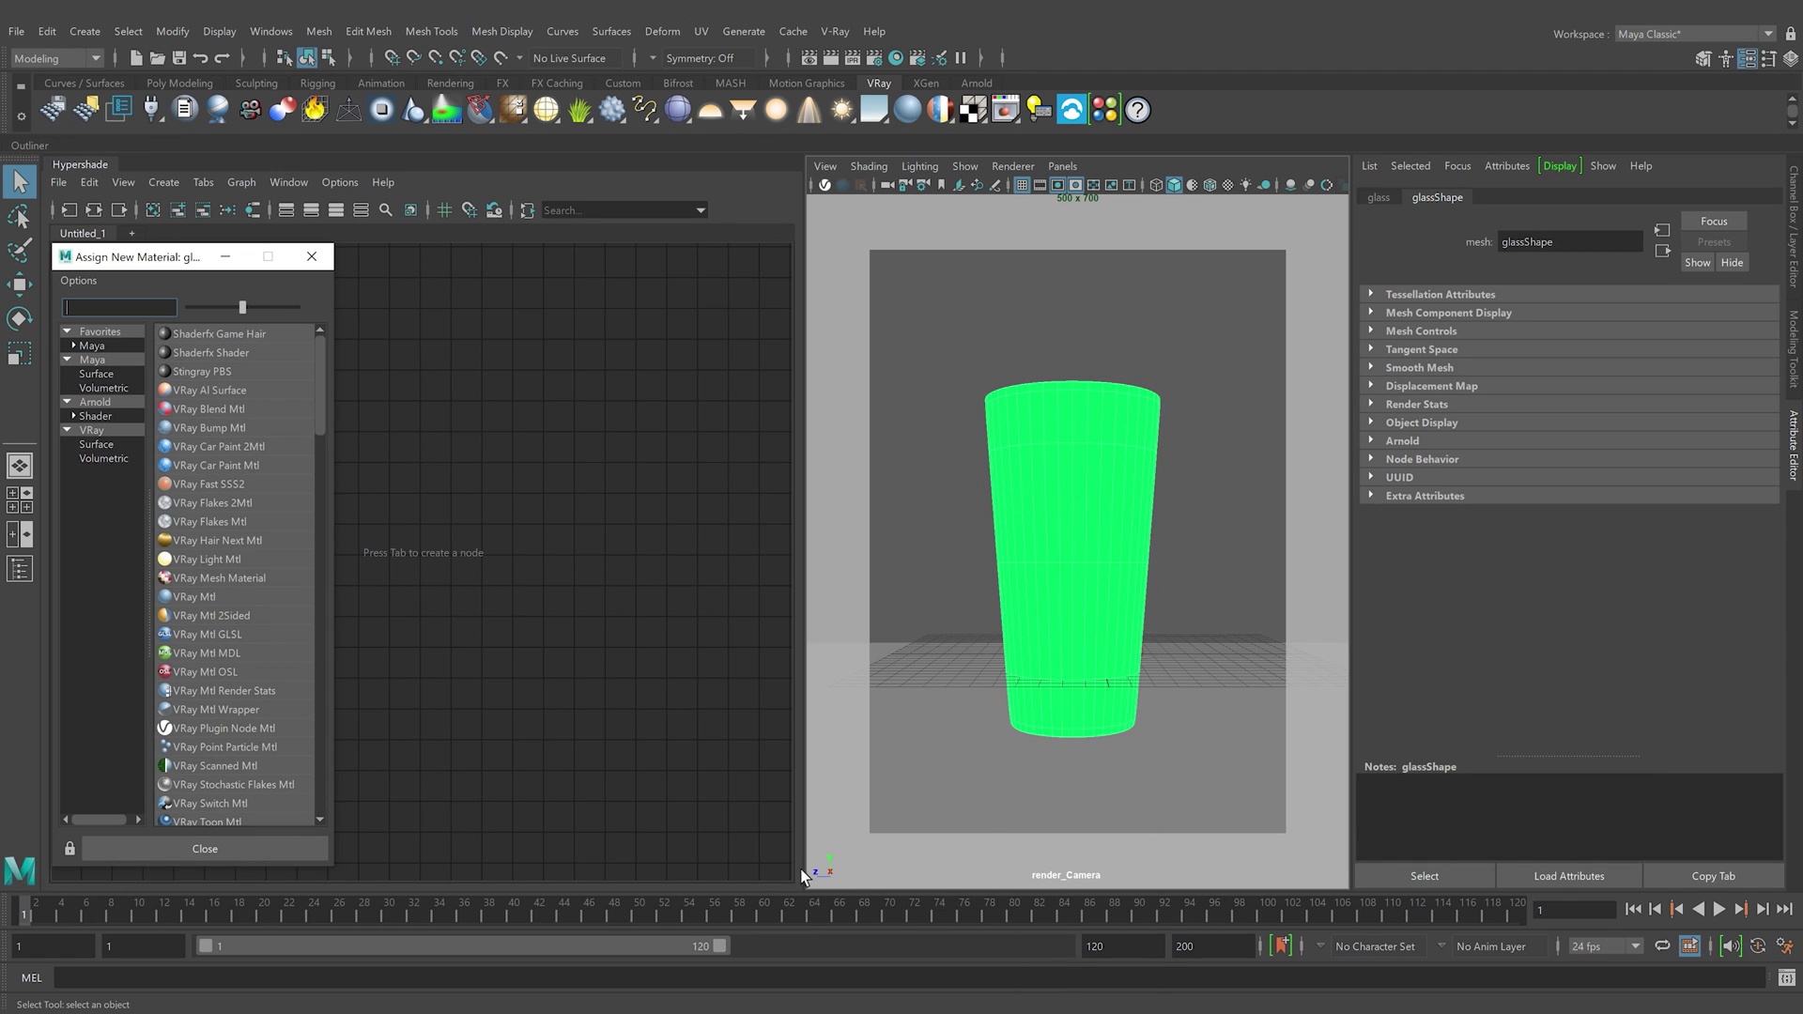
left_click(257, 605)
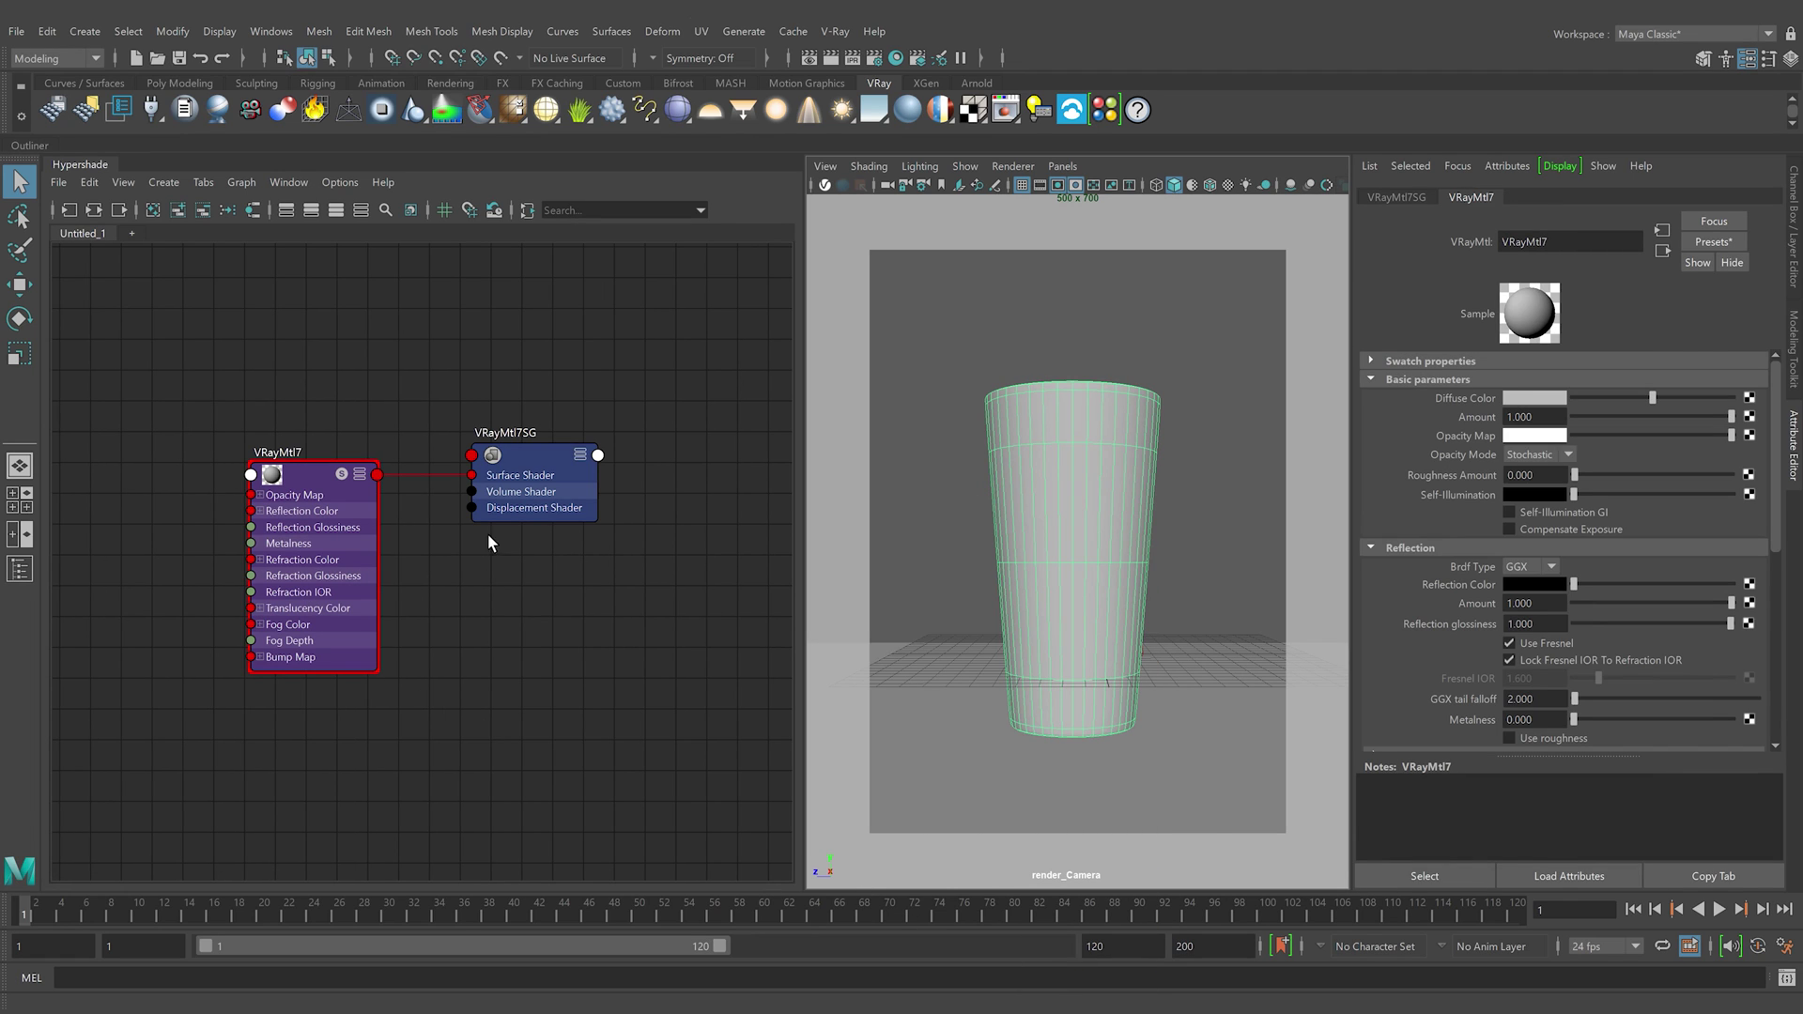
- Rename the new V-Ray material to 'GlassMtl' in the Attribute Editor
double_click(1523, 242)
key("BackSpace")
type("GlassMtl")
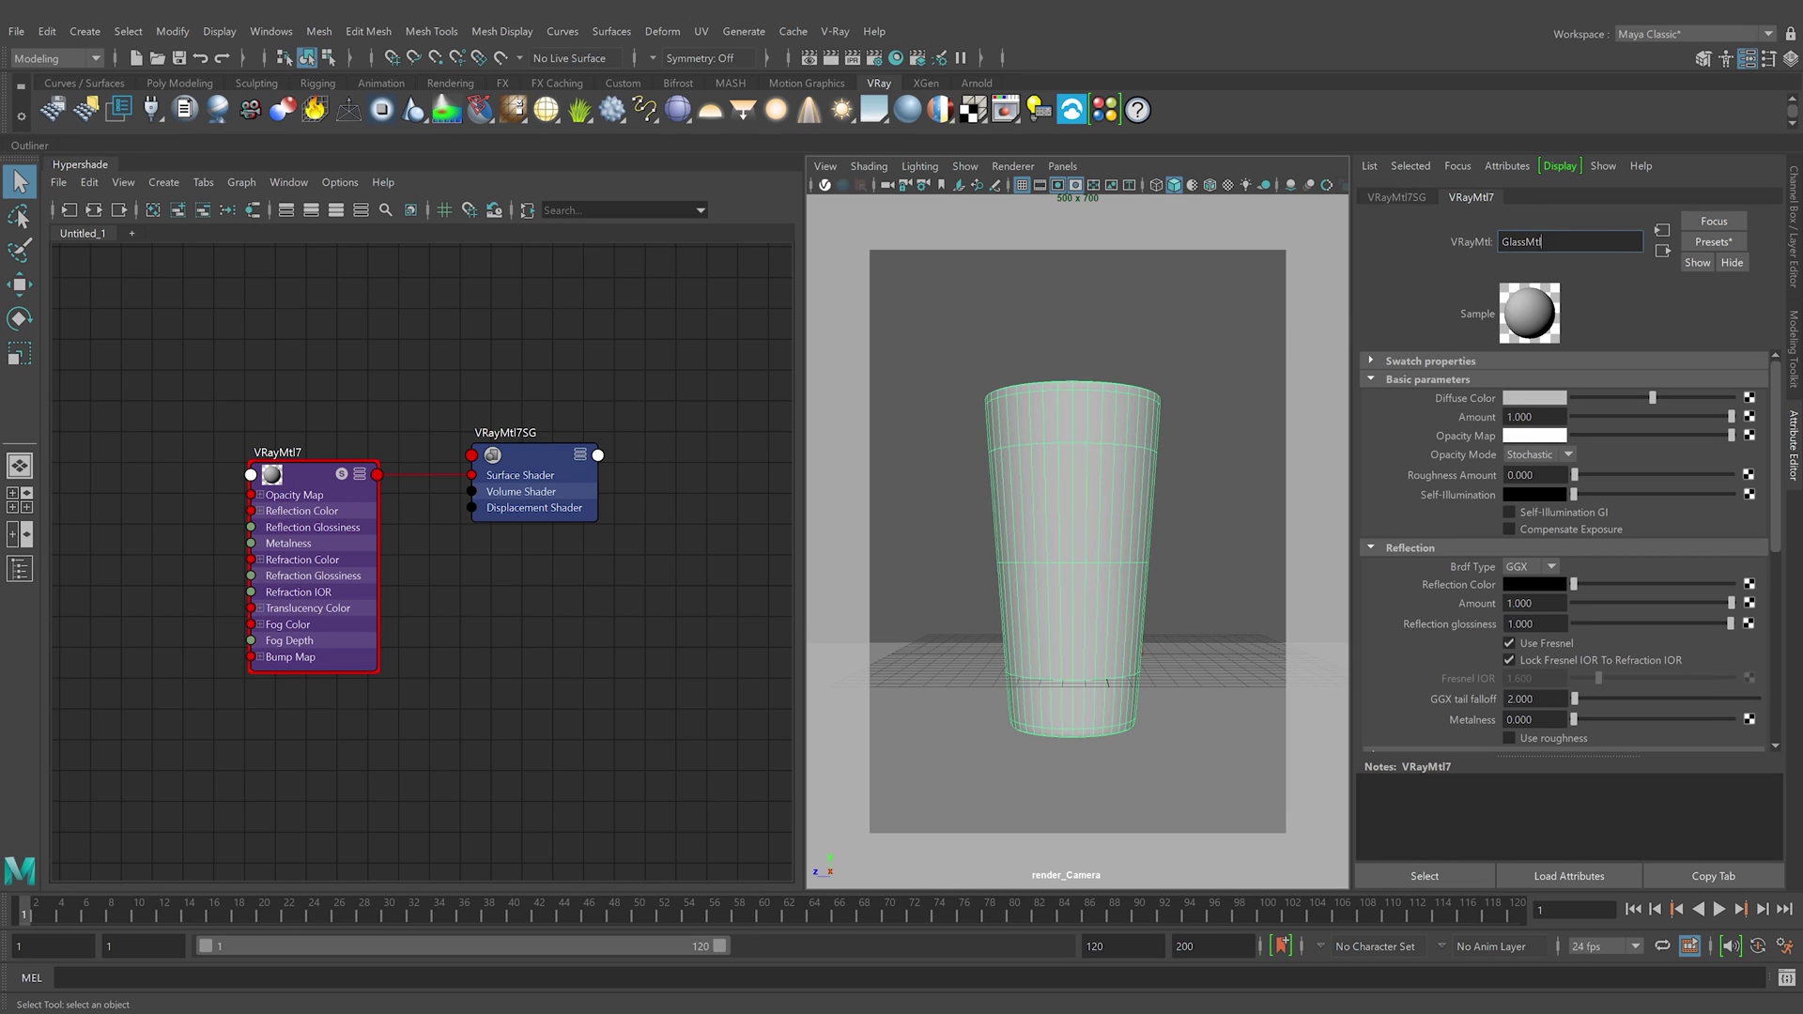
key("Return")
- Set GlassMtl's diffuse to black, reflection and refraction to white, and refraction IOR 1.517
left_click_drag(1650, 395, 1576, 408)
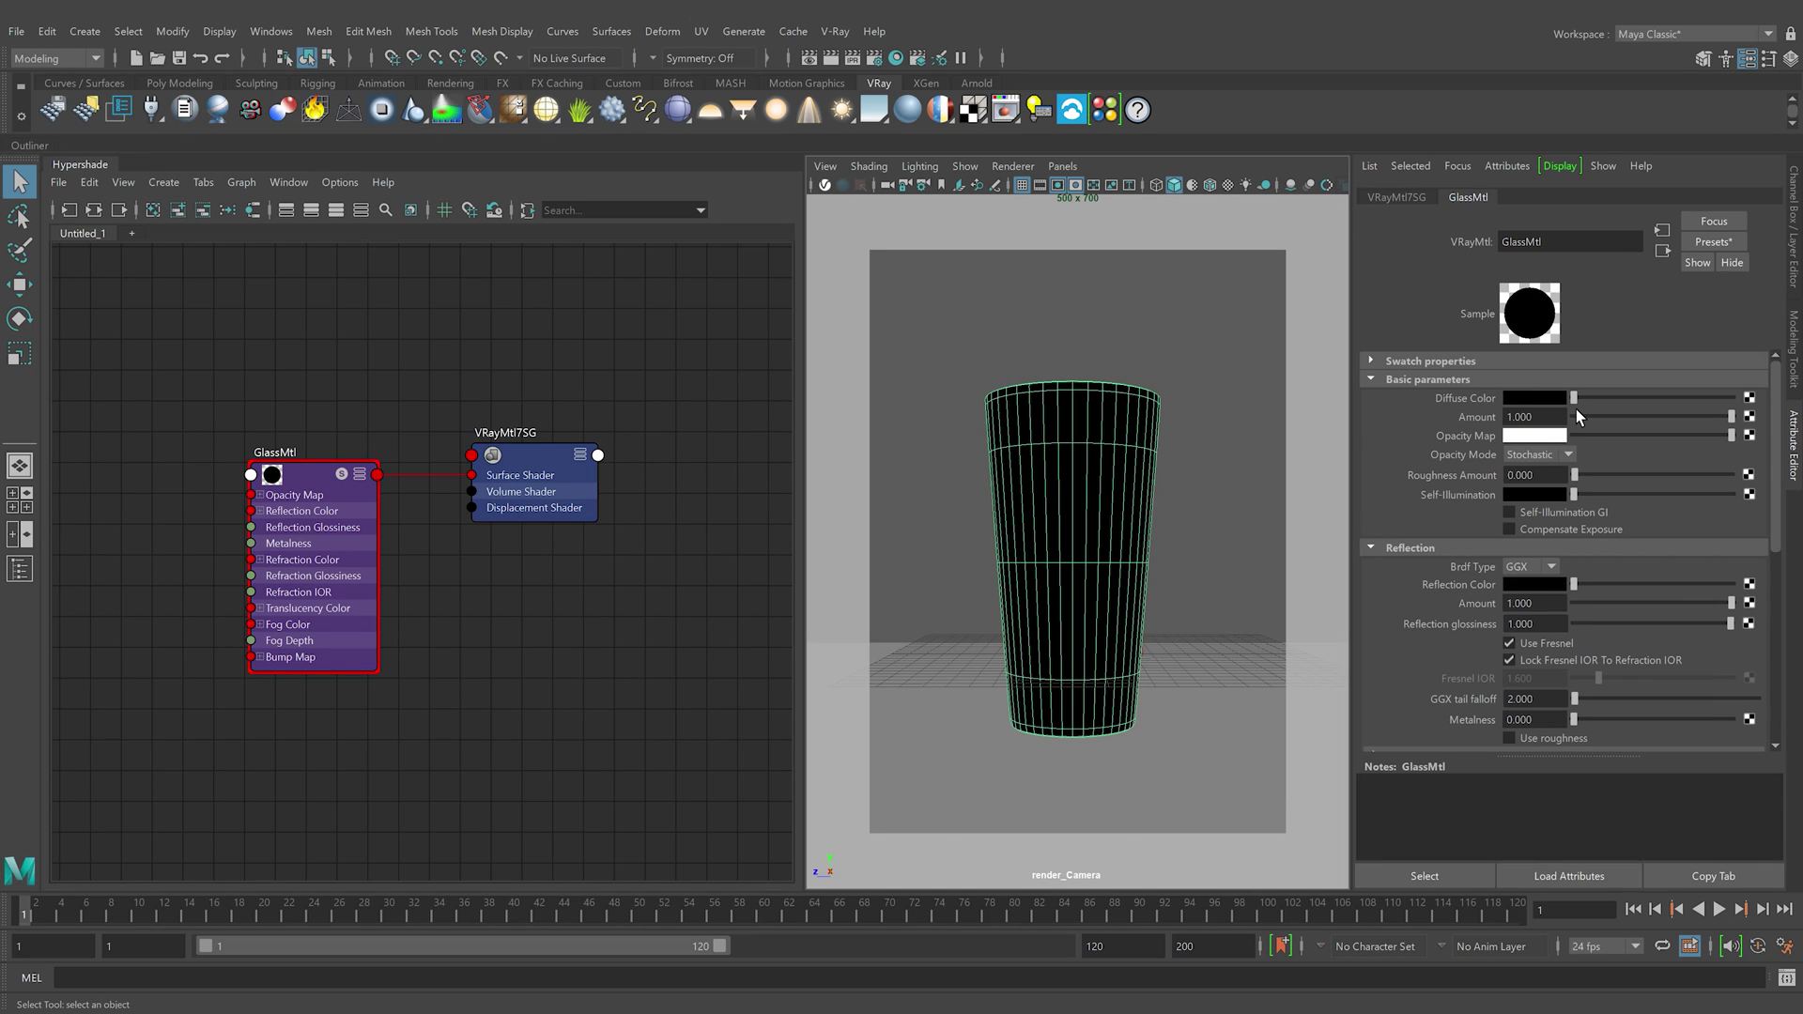
left_click_drag(1583, 585, 1728, 588)
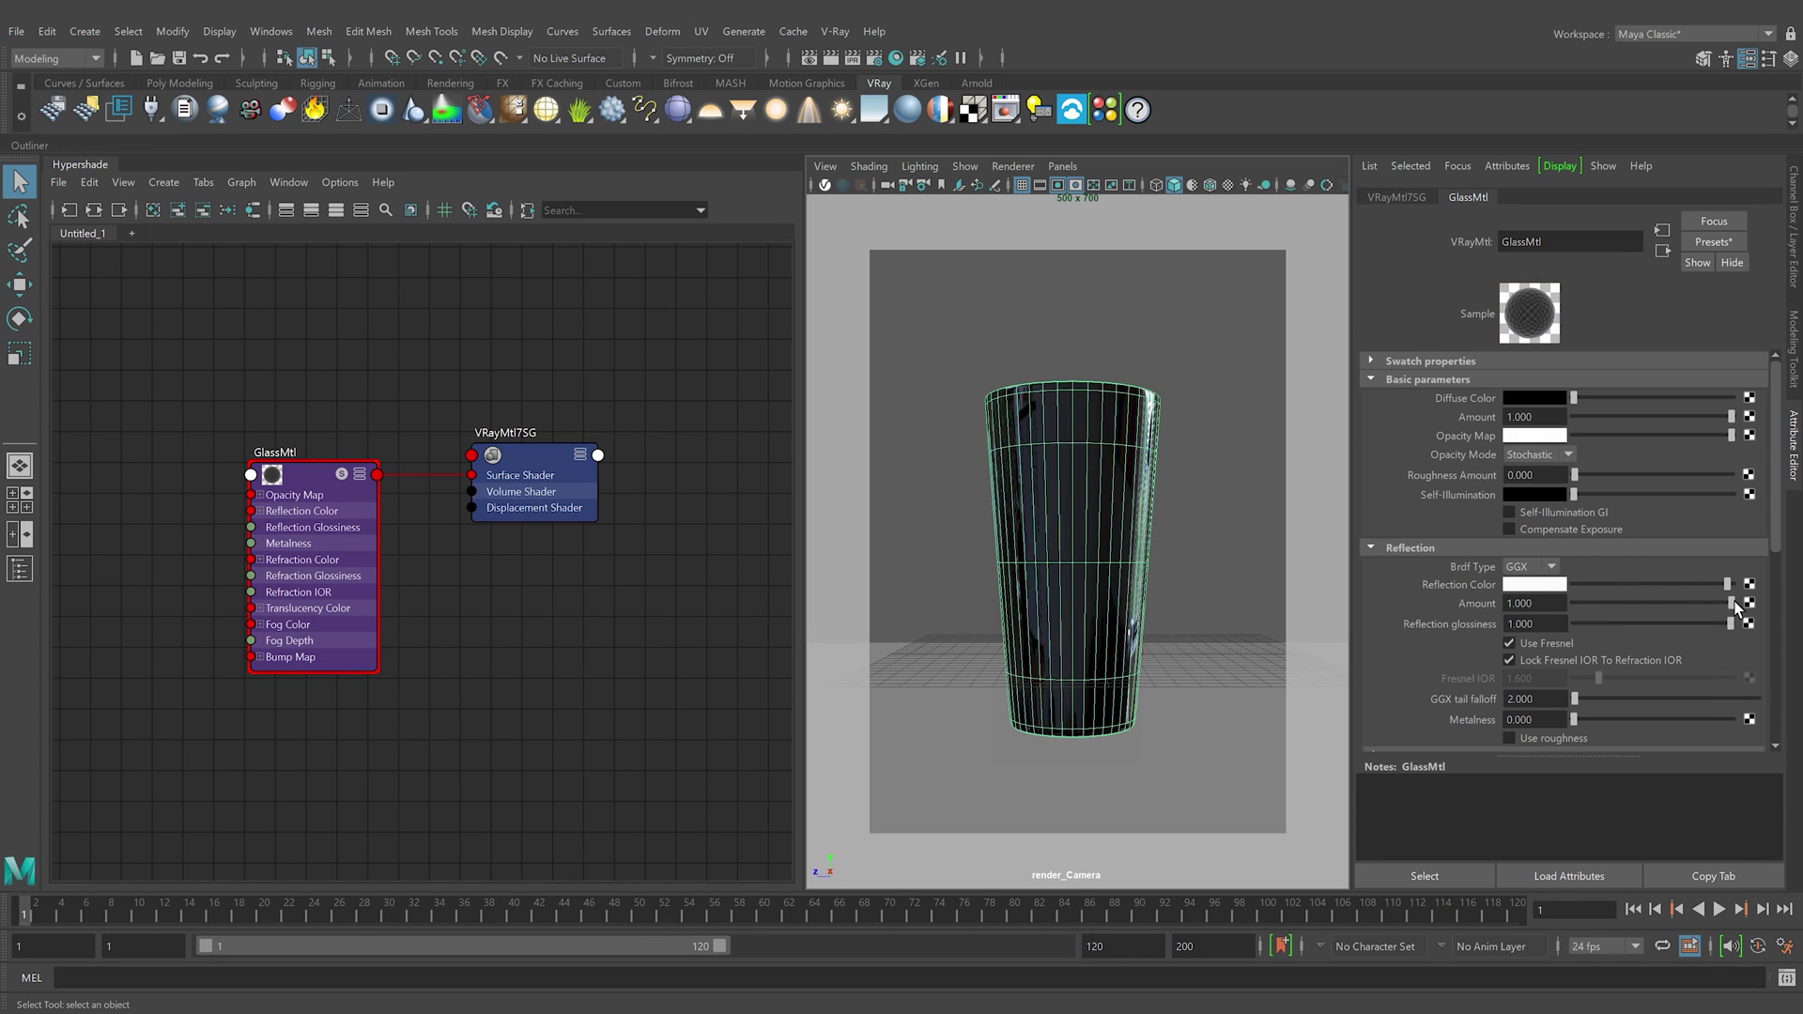
scroll(1734, 601, "down", 5)
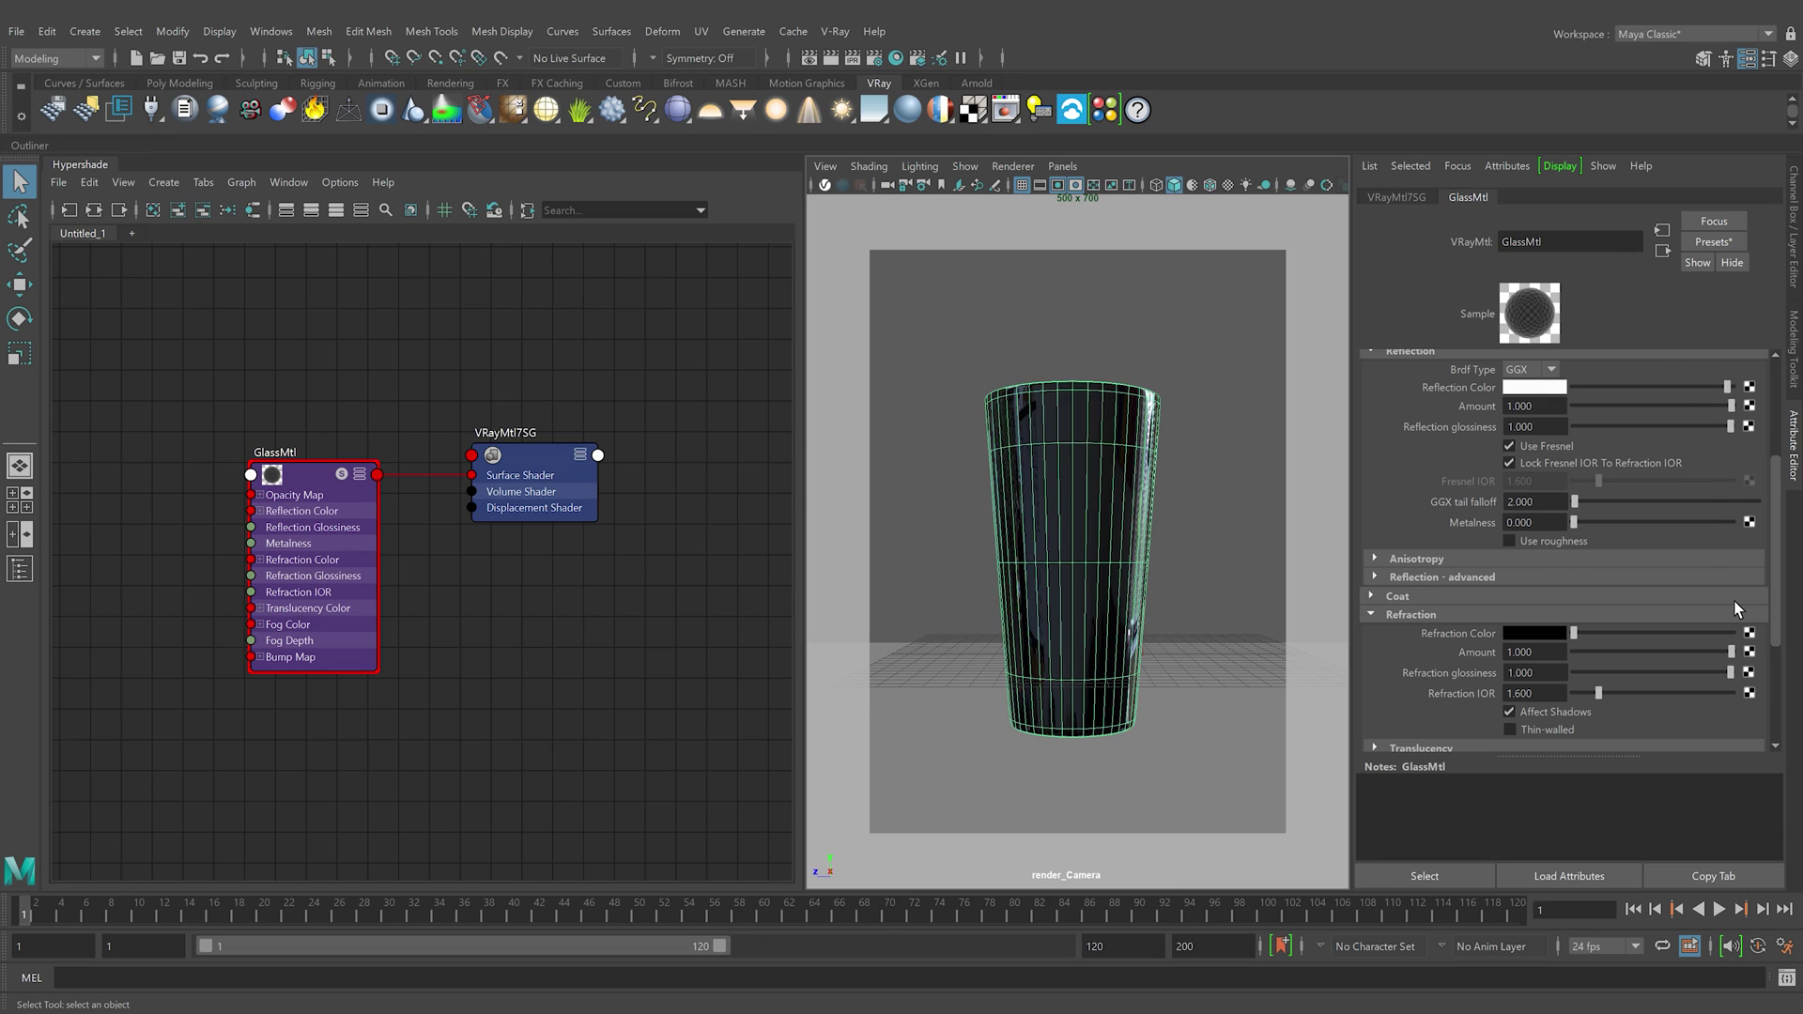
left_click_drag(1582, 638, 1738, 647)
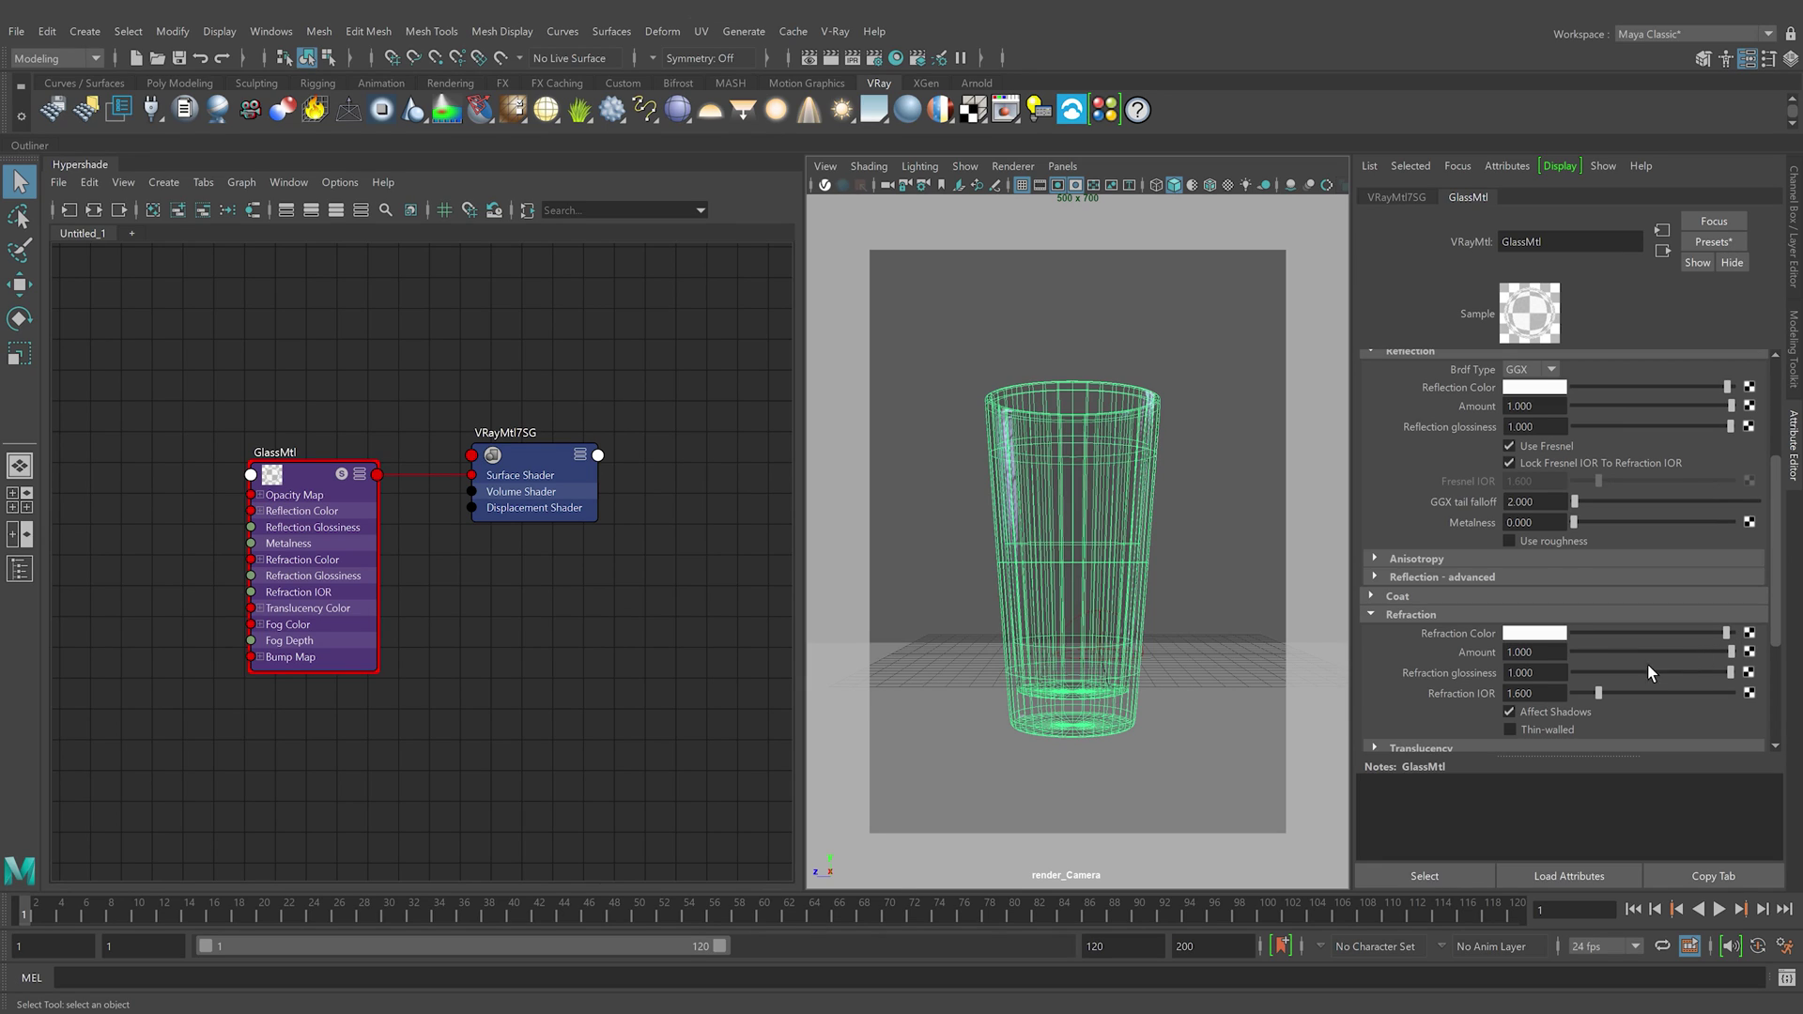
key("BackSpace")
key("BackSpace")
key("BackSpace")
key("BackSpace")
type("1.517")
key("Return")
- Start the V-Ray Viewport IPR and set reflection glossiness to 0.95
left_click(837, 187)
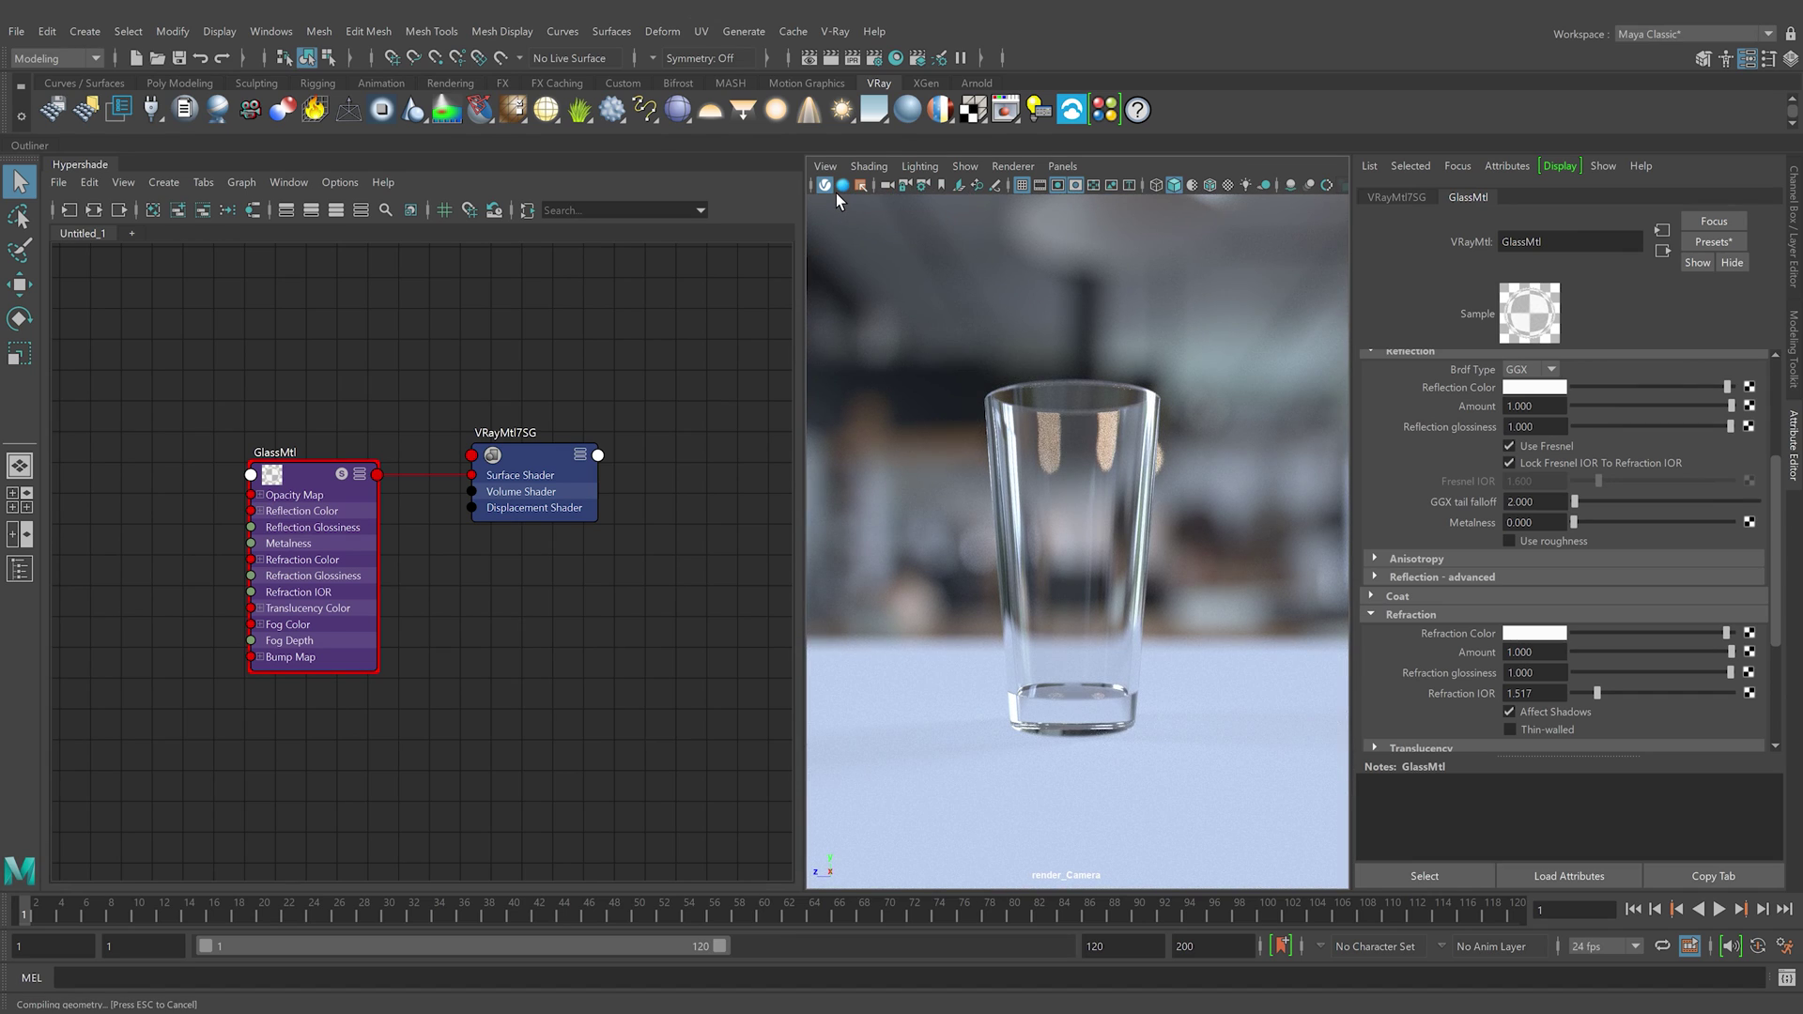
left_click(1534, 427)
type("0.95")
key("Return")
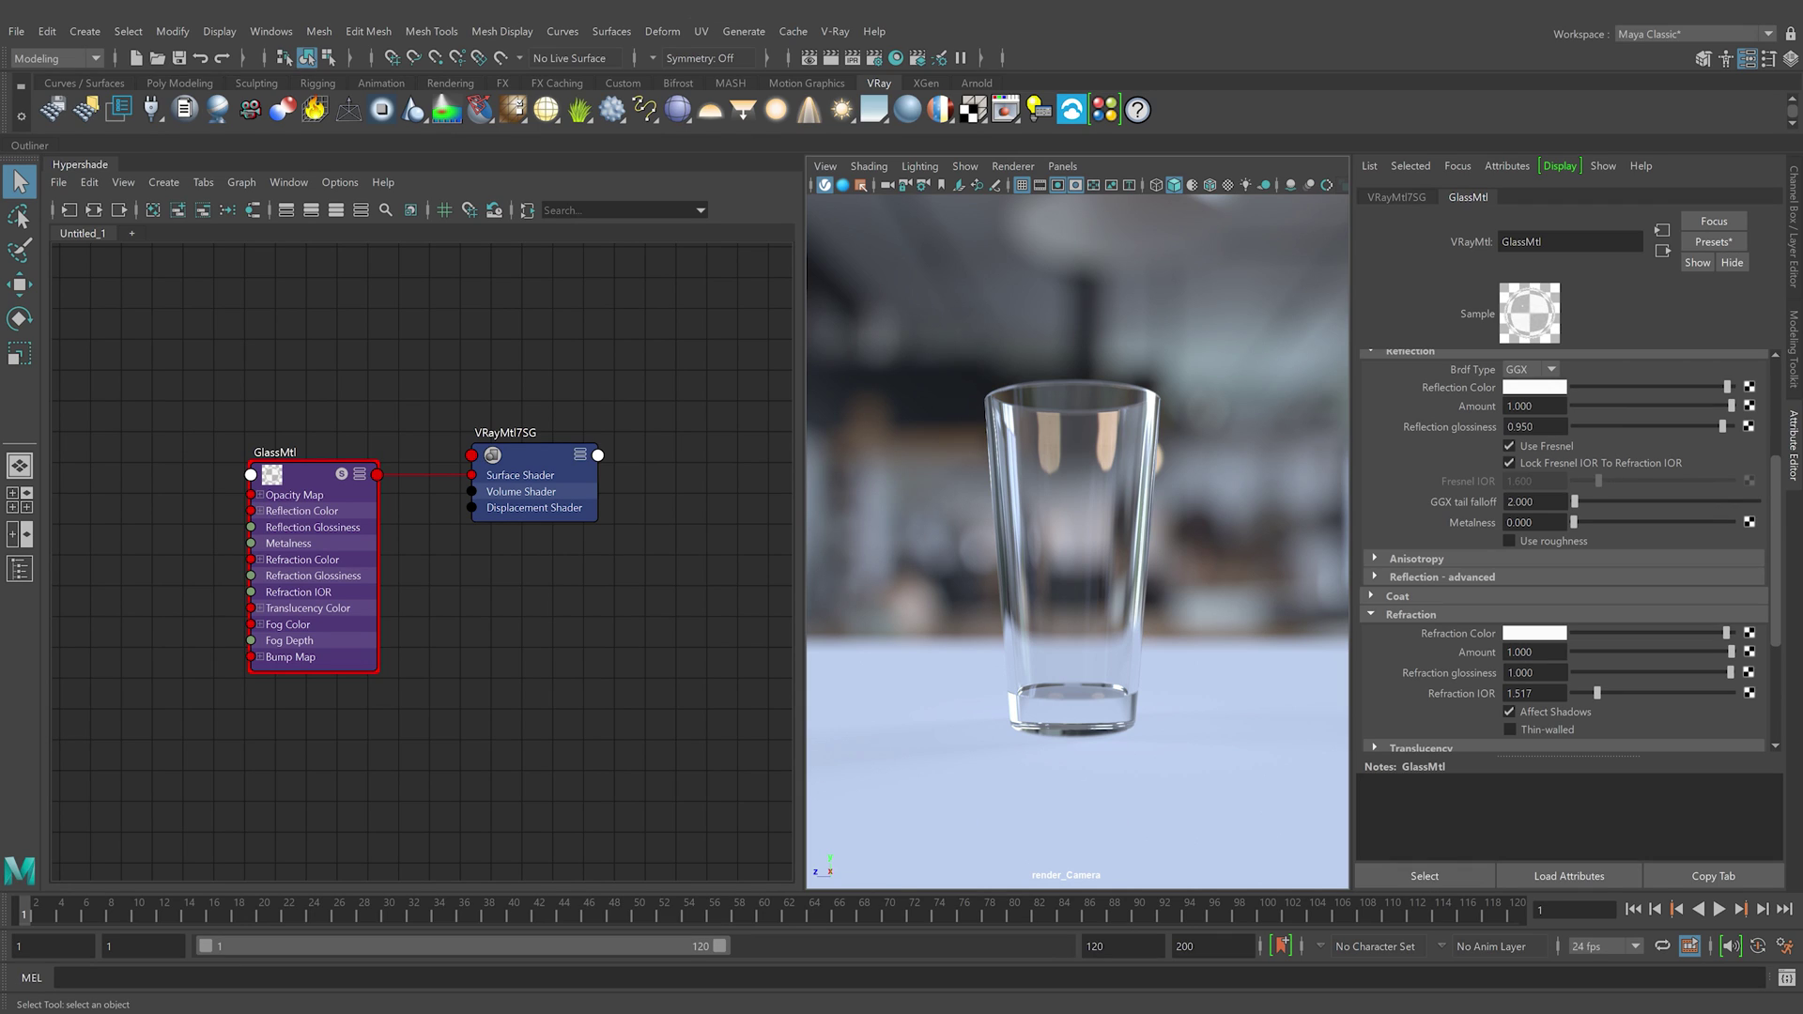
- Set GlassMtl's refraction glossiness to 0.99
left_click(1534, 673)
key("BackSpace")
type("0.99")
key("Return")
- Expand Translucency and set the fog colour to deep blue RGB 10, 10, 255
scroll(1564, 550, "down", 5)
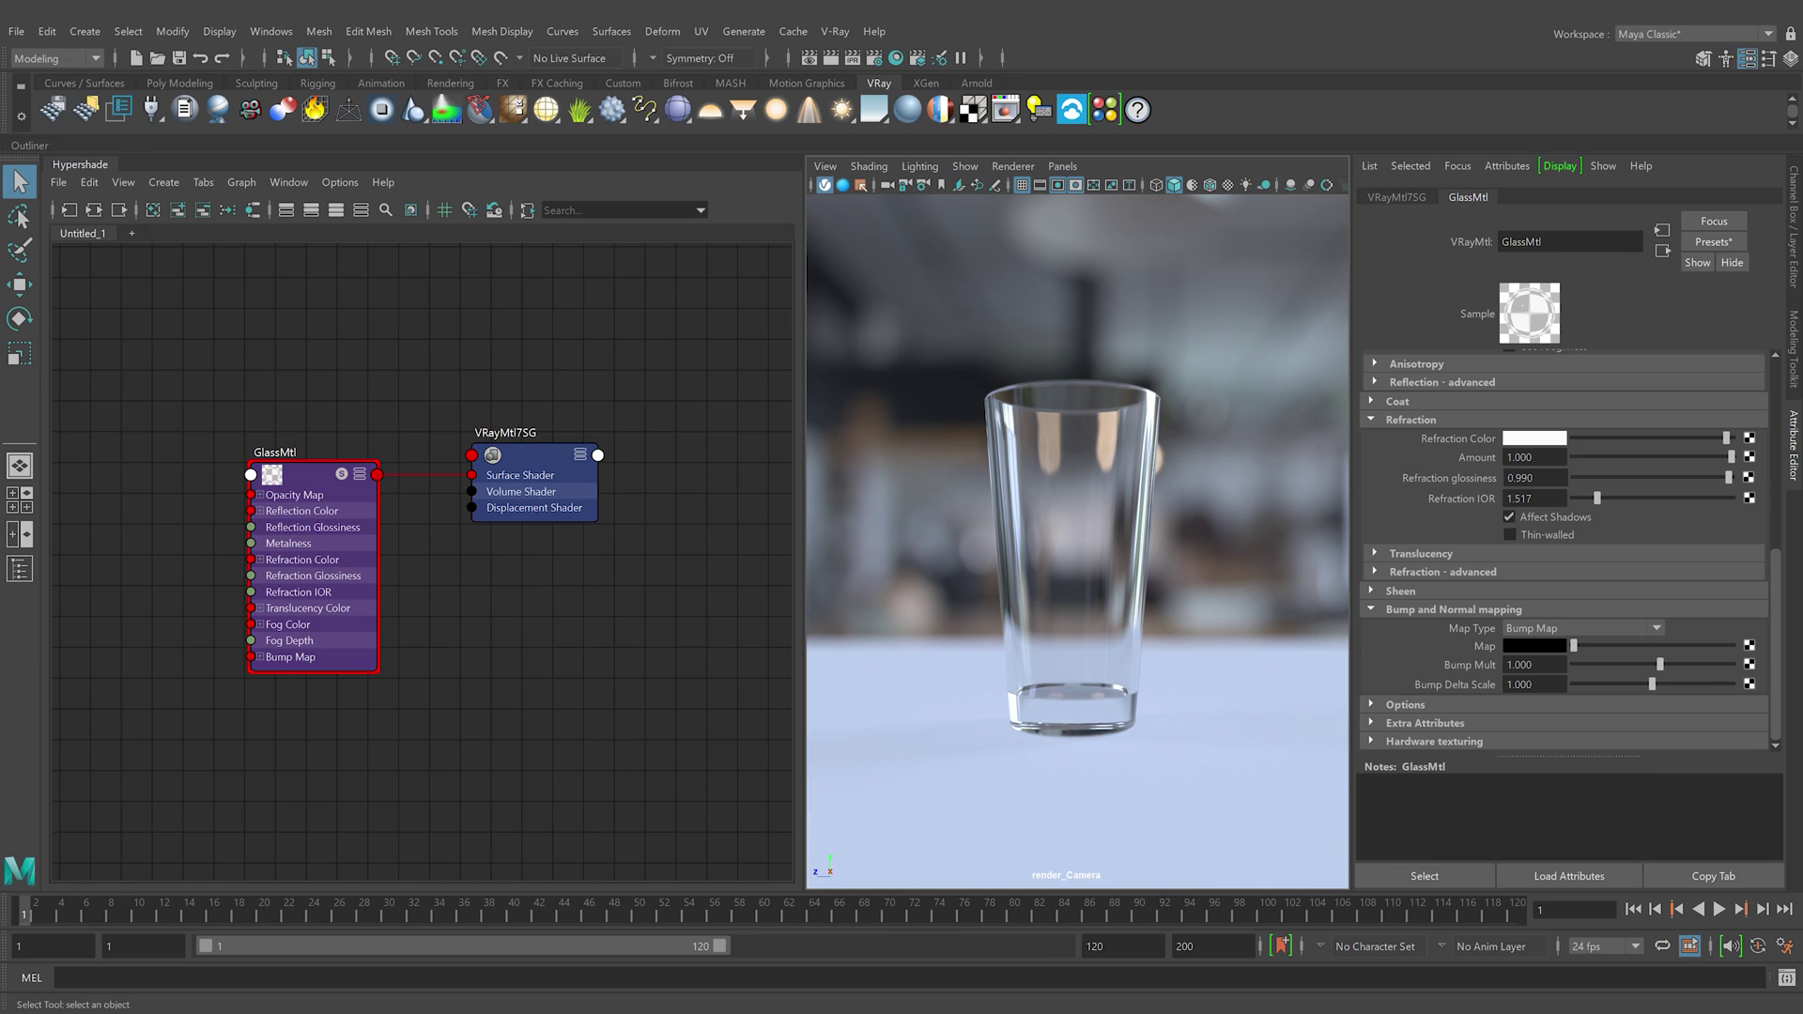
left_click(1542, 554)
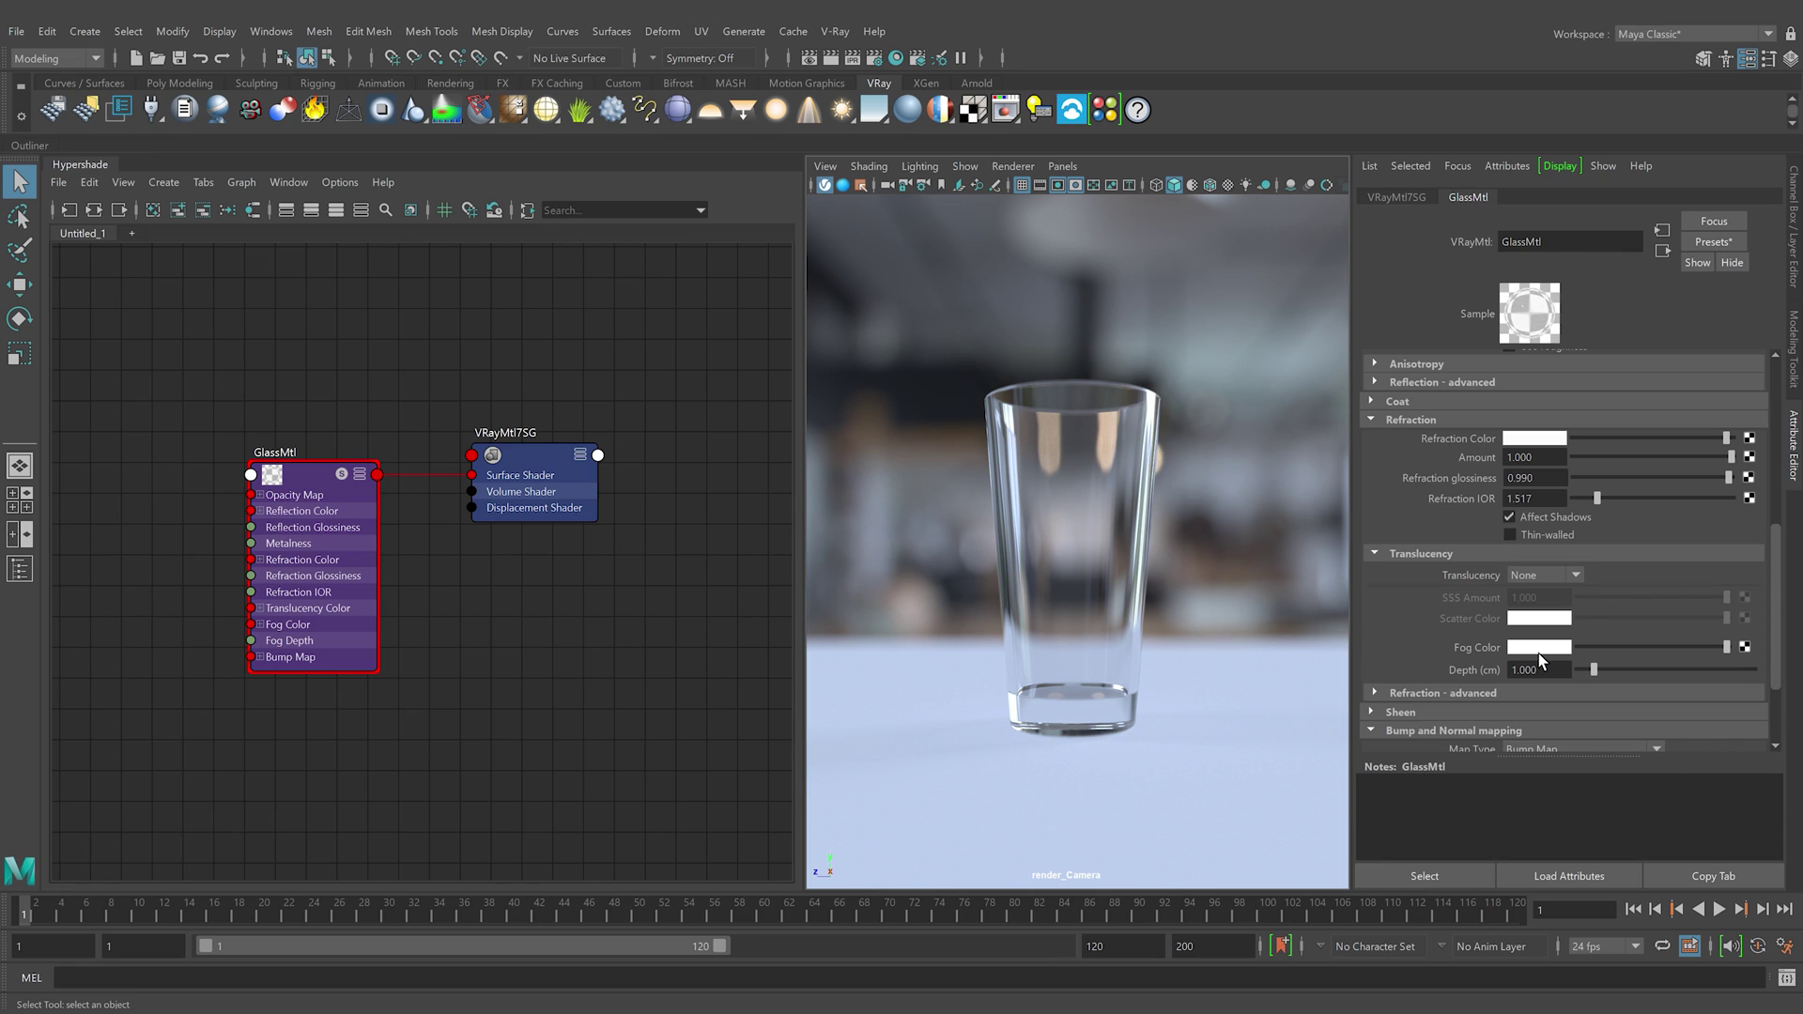
left_click(1538, 648)
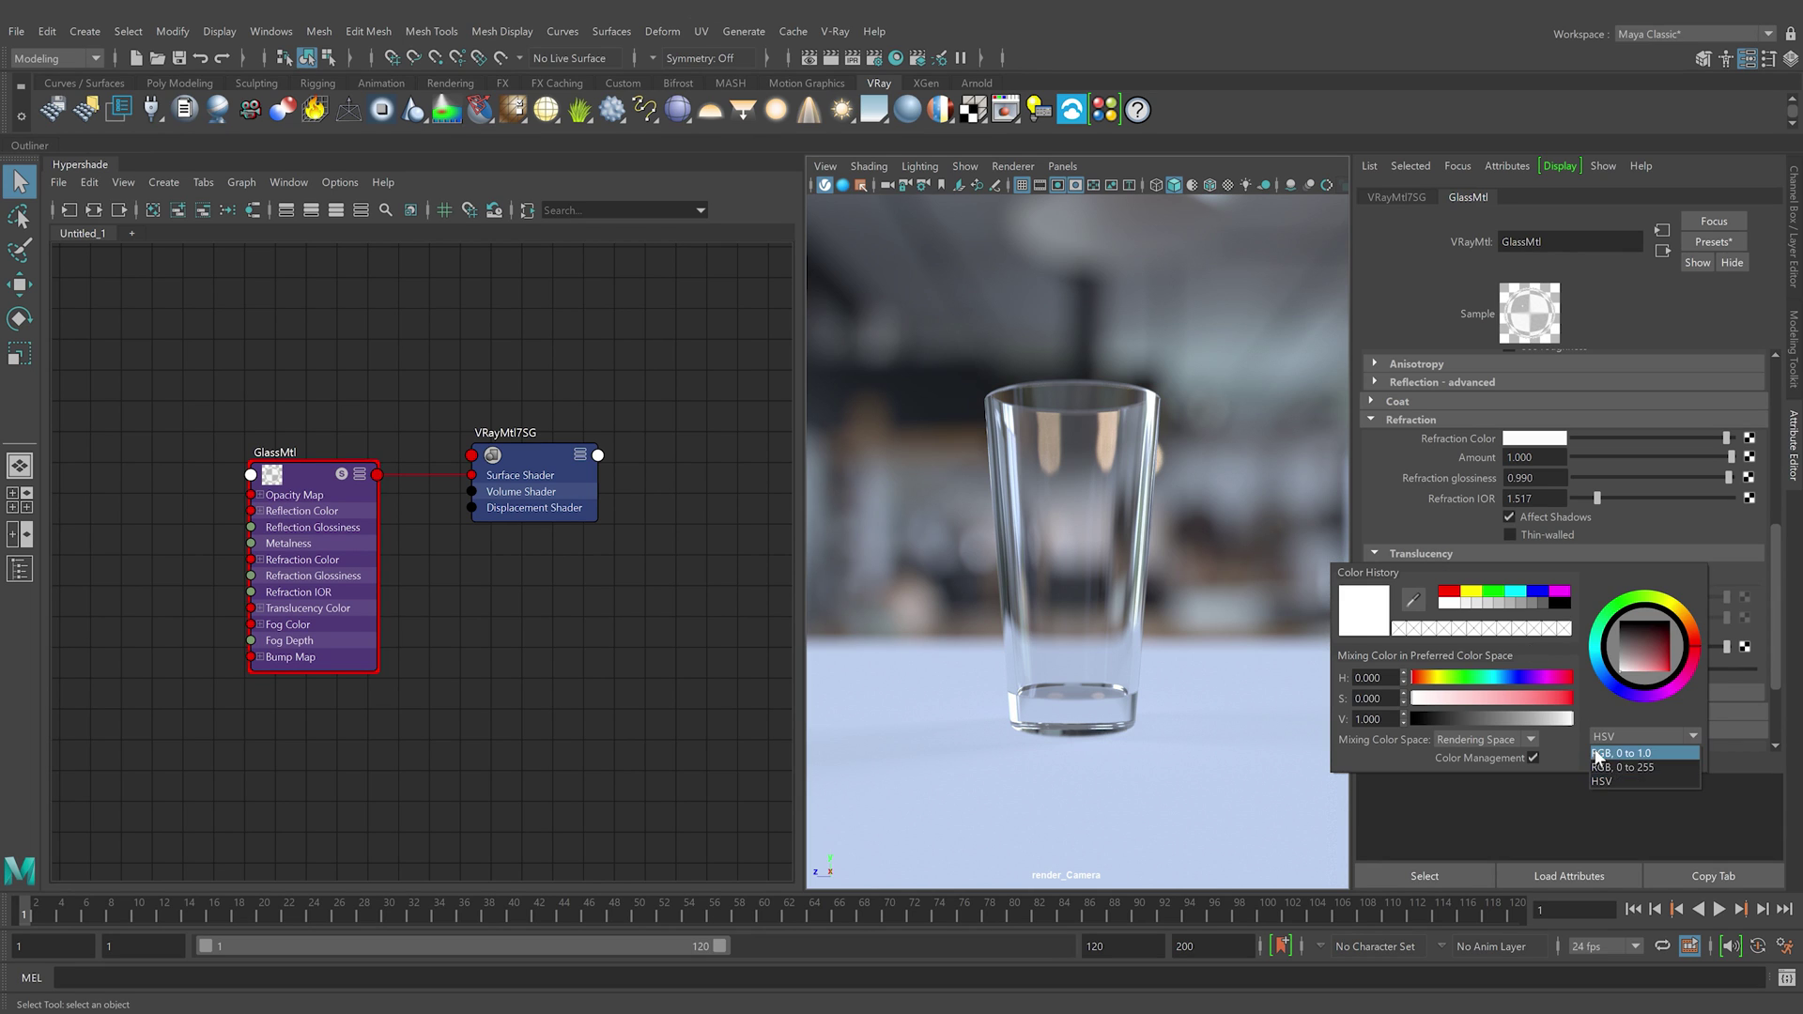
double_click(1374, 678)
type("10")
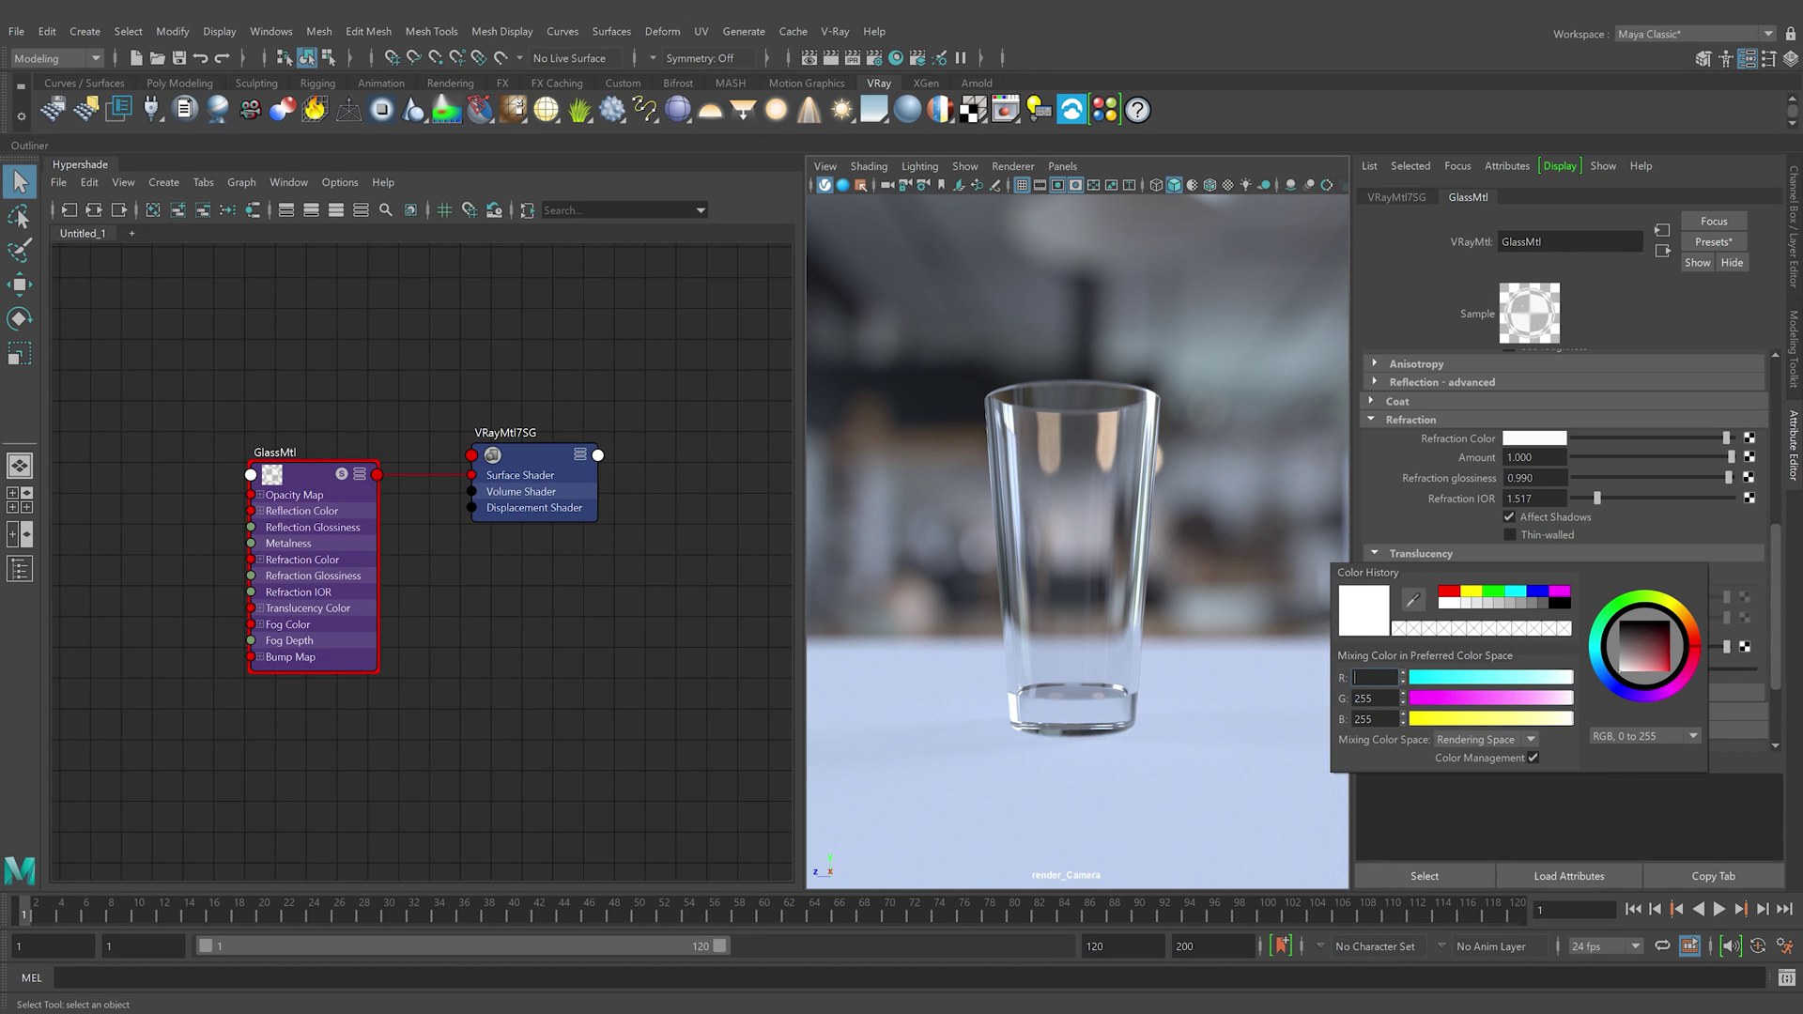
key("Tab")
type("10")
key("Tab")
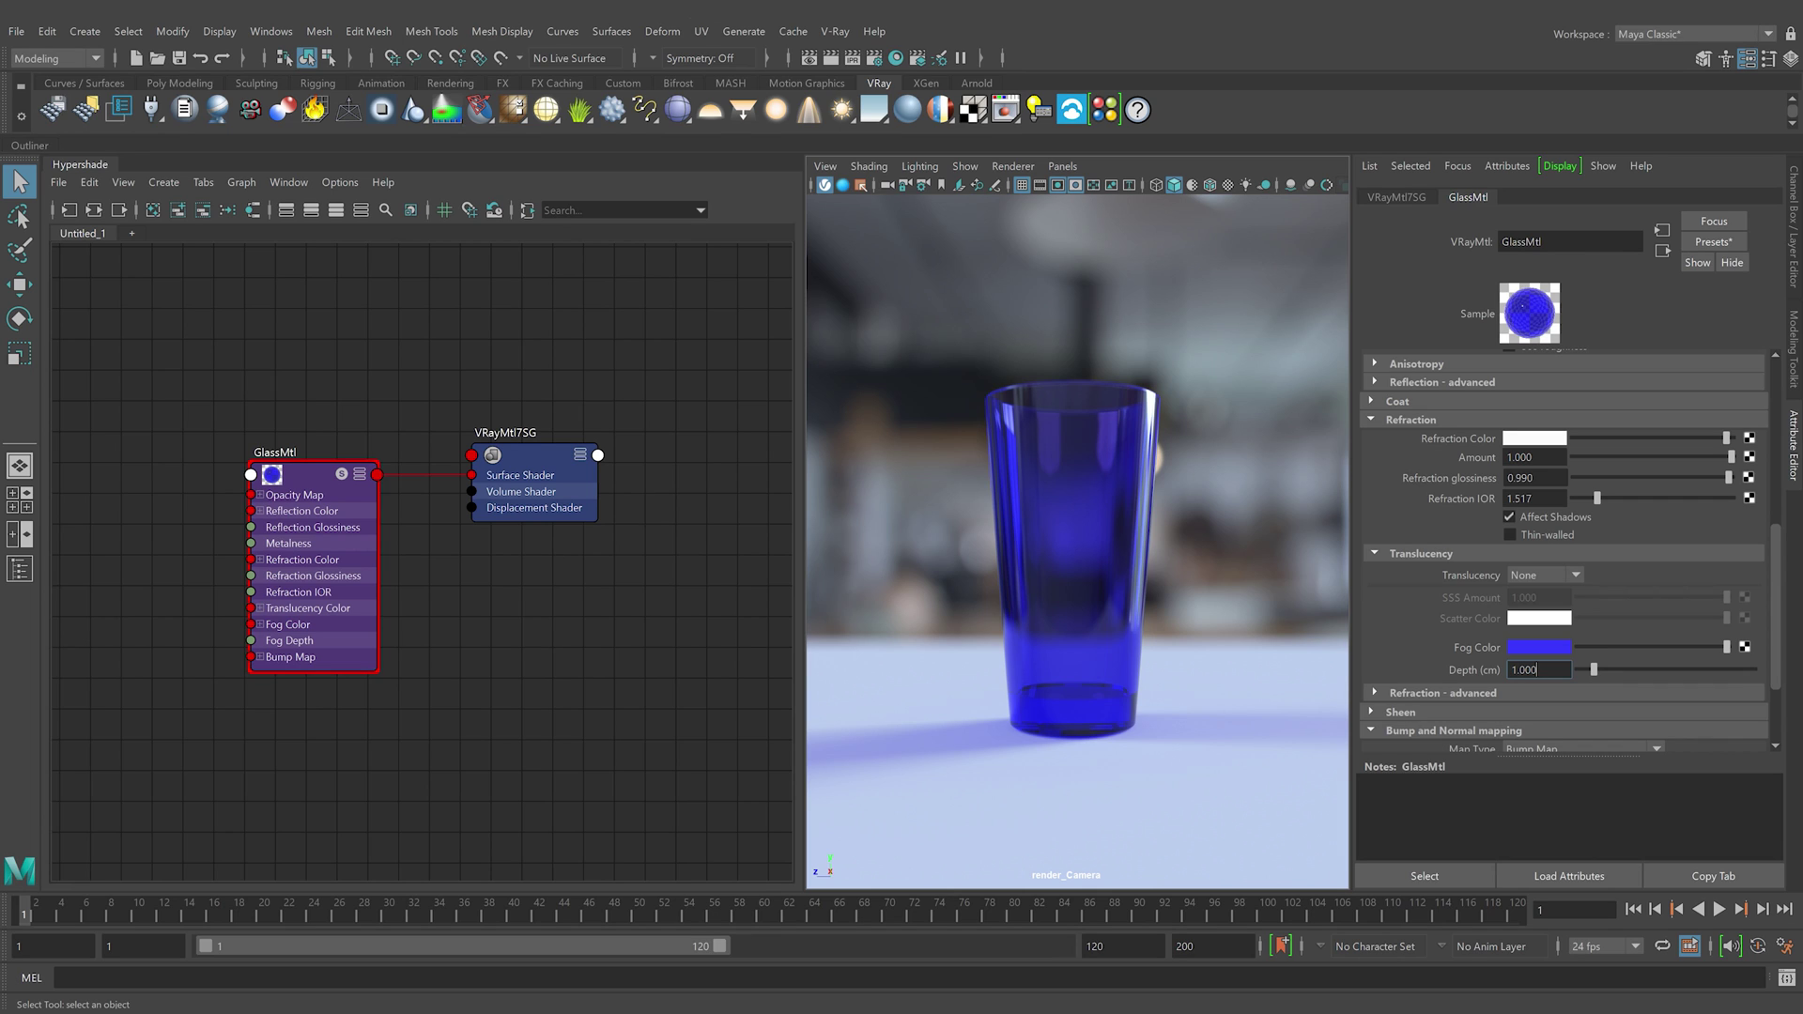
- Set the fog depth to 5
key("BackSpace")
key("BackSpace")
key("BackSpace")
key("BackSpace")
type("5")
key("Return")
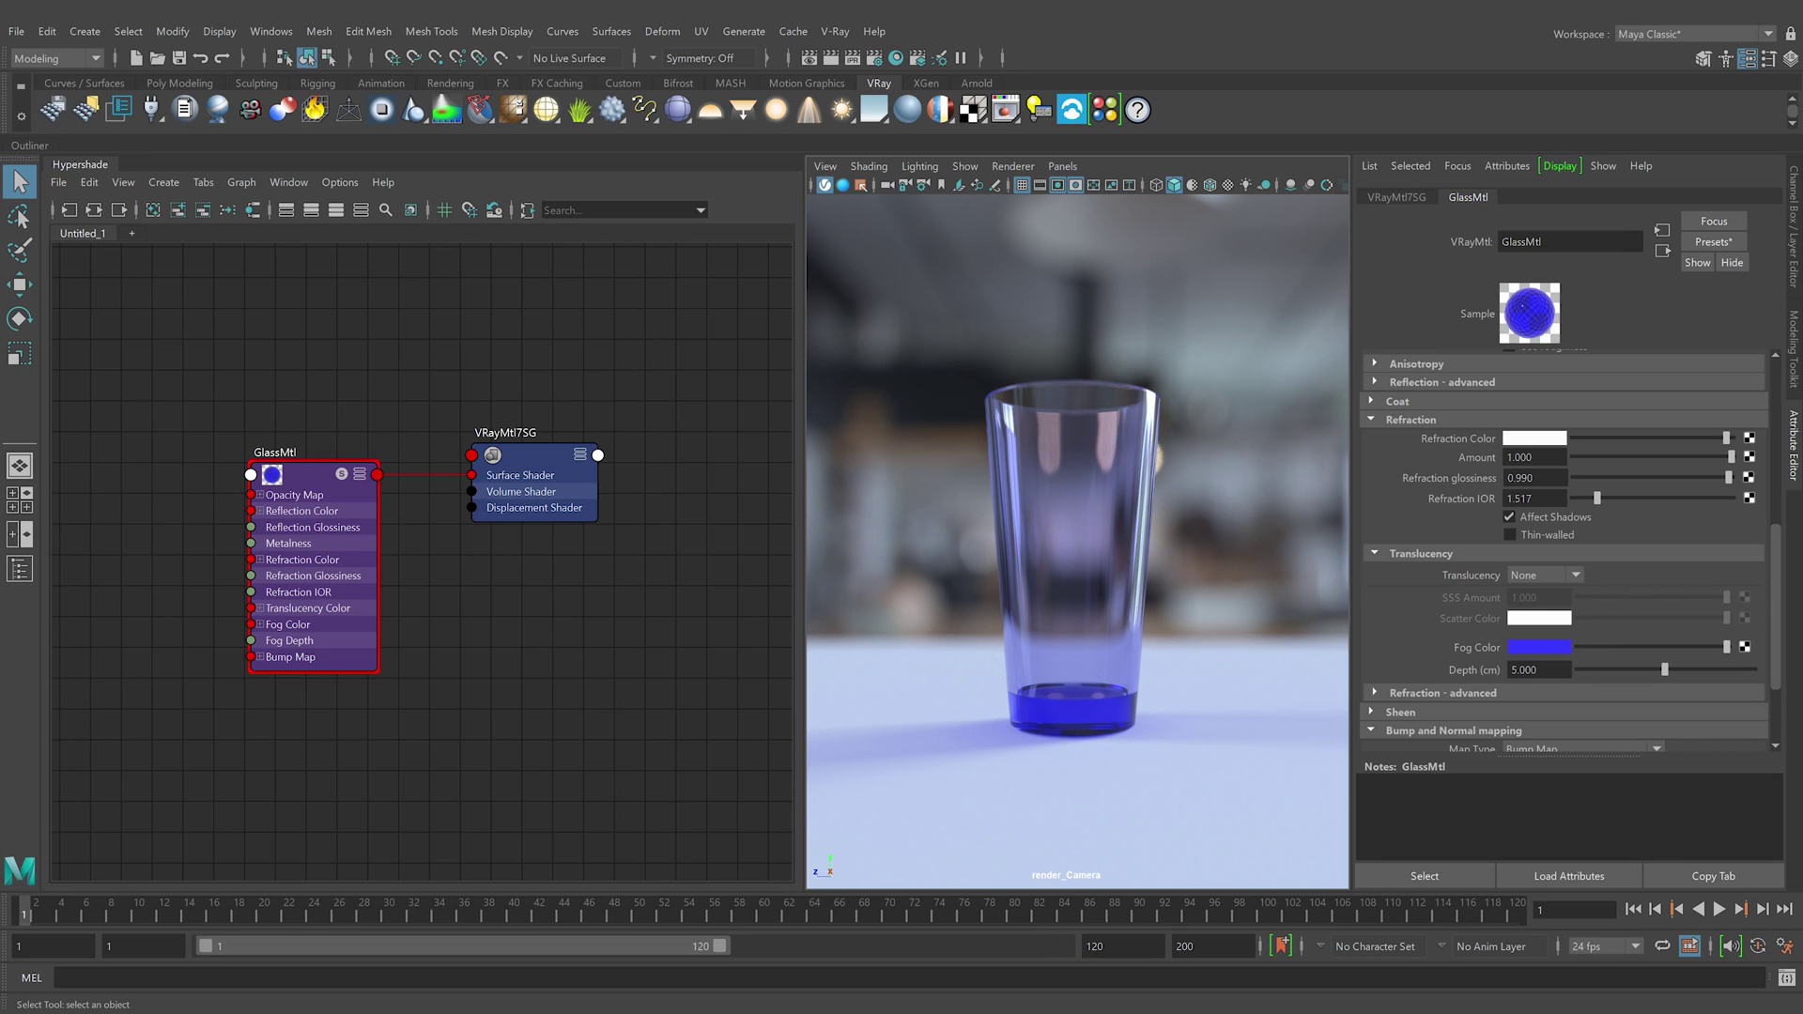
- Remove the blue tint by setting fog depth to 0 and fog colour to white 255, 255, 255
left_click(1536, 670)
type("0")
key("Return")
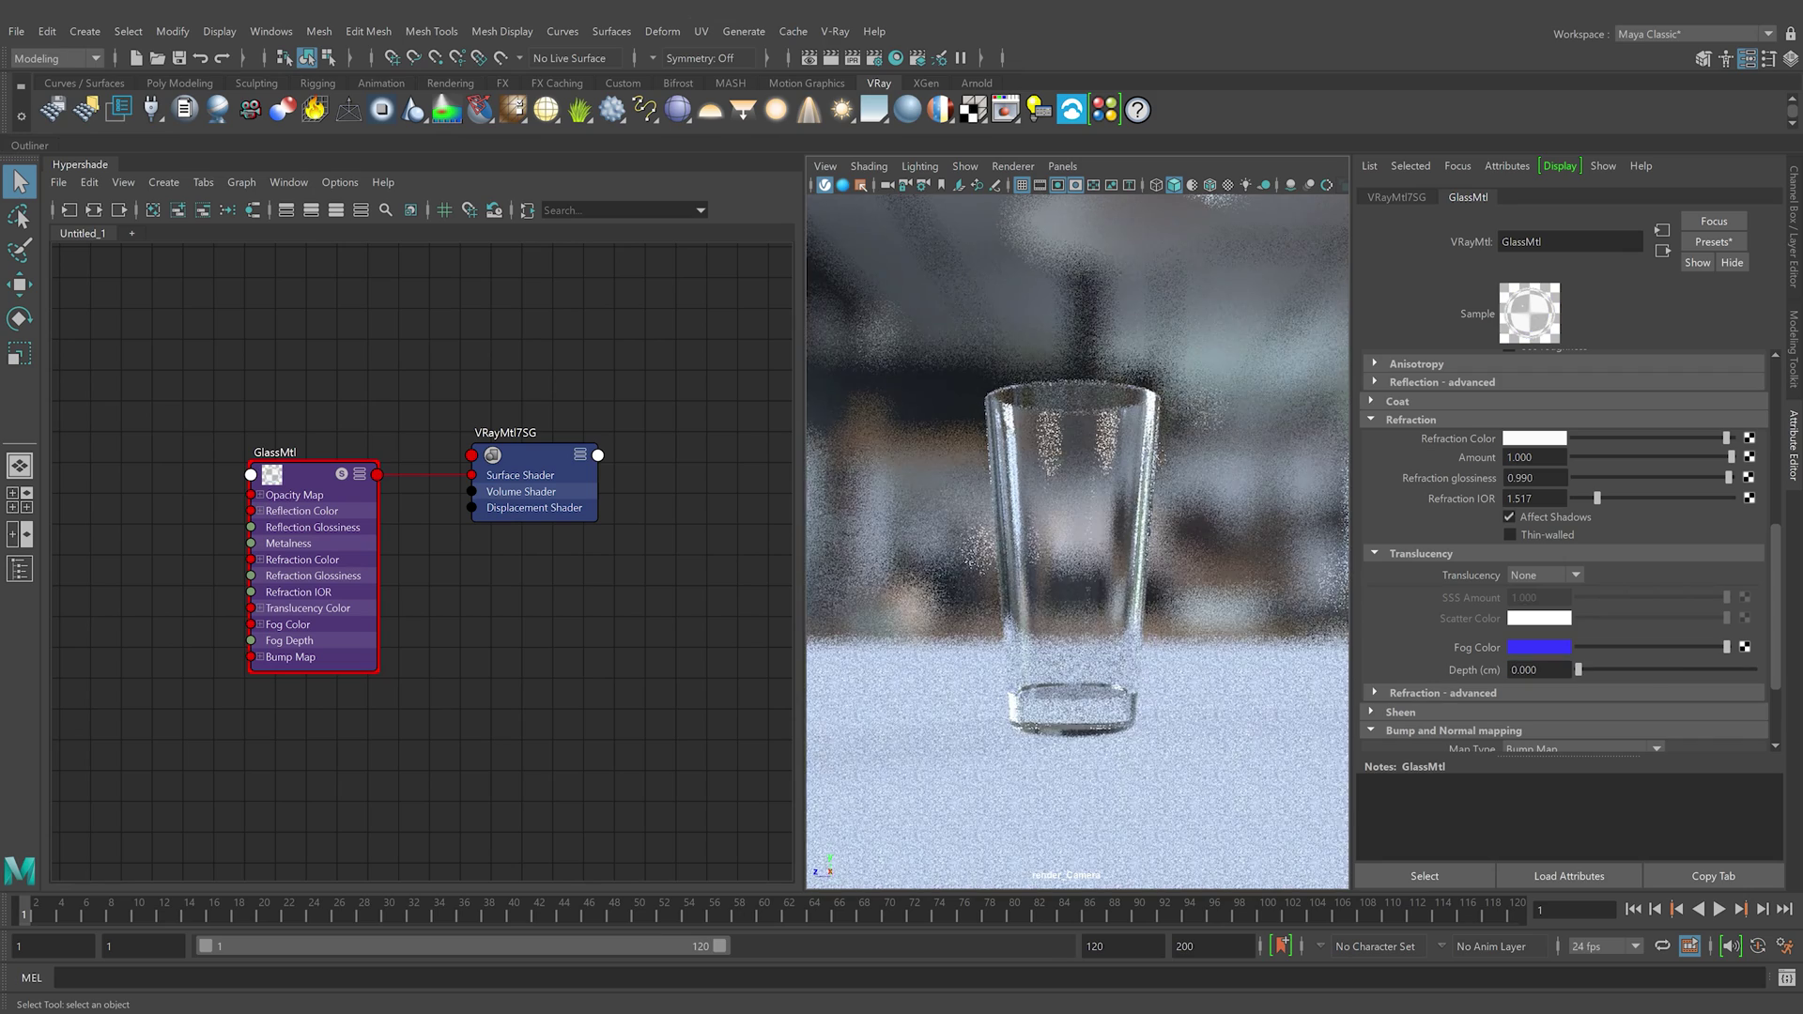
left_click(1542, 648)
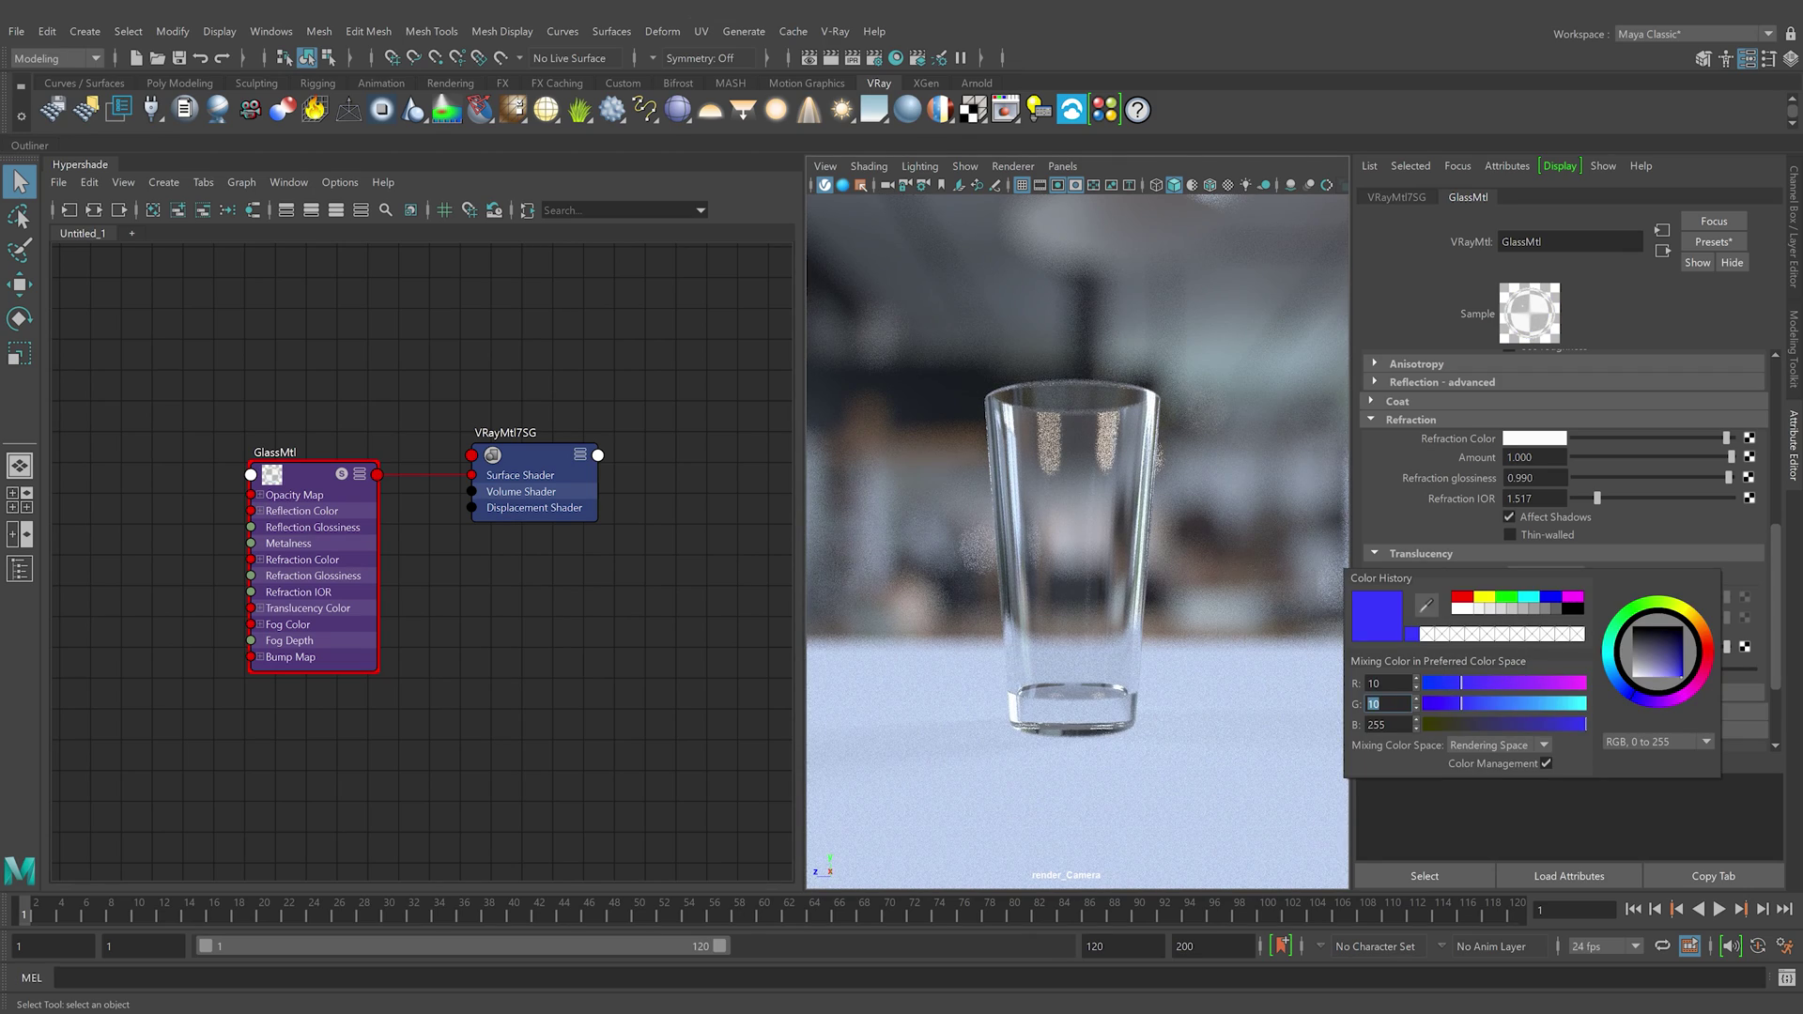
double_click(1388, 683)
type("1255")
key("Tab")
type("255")
key("Return")
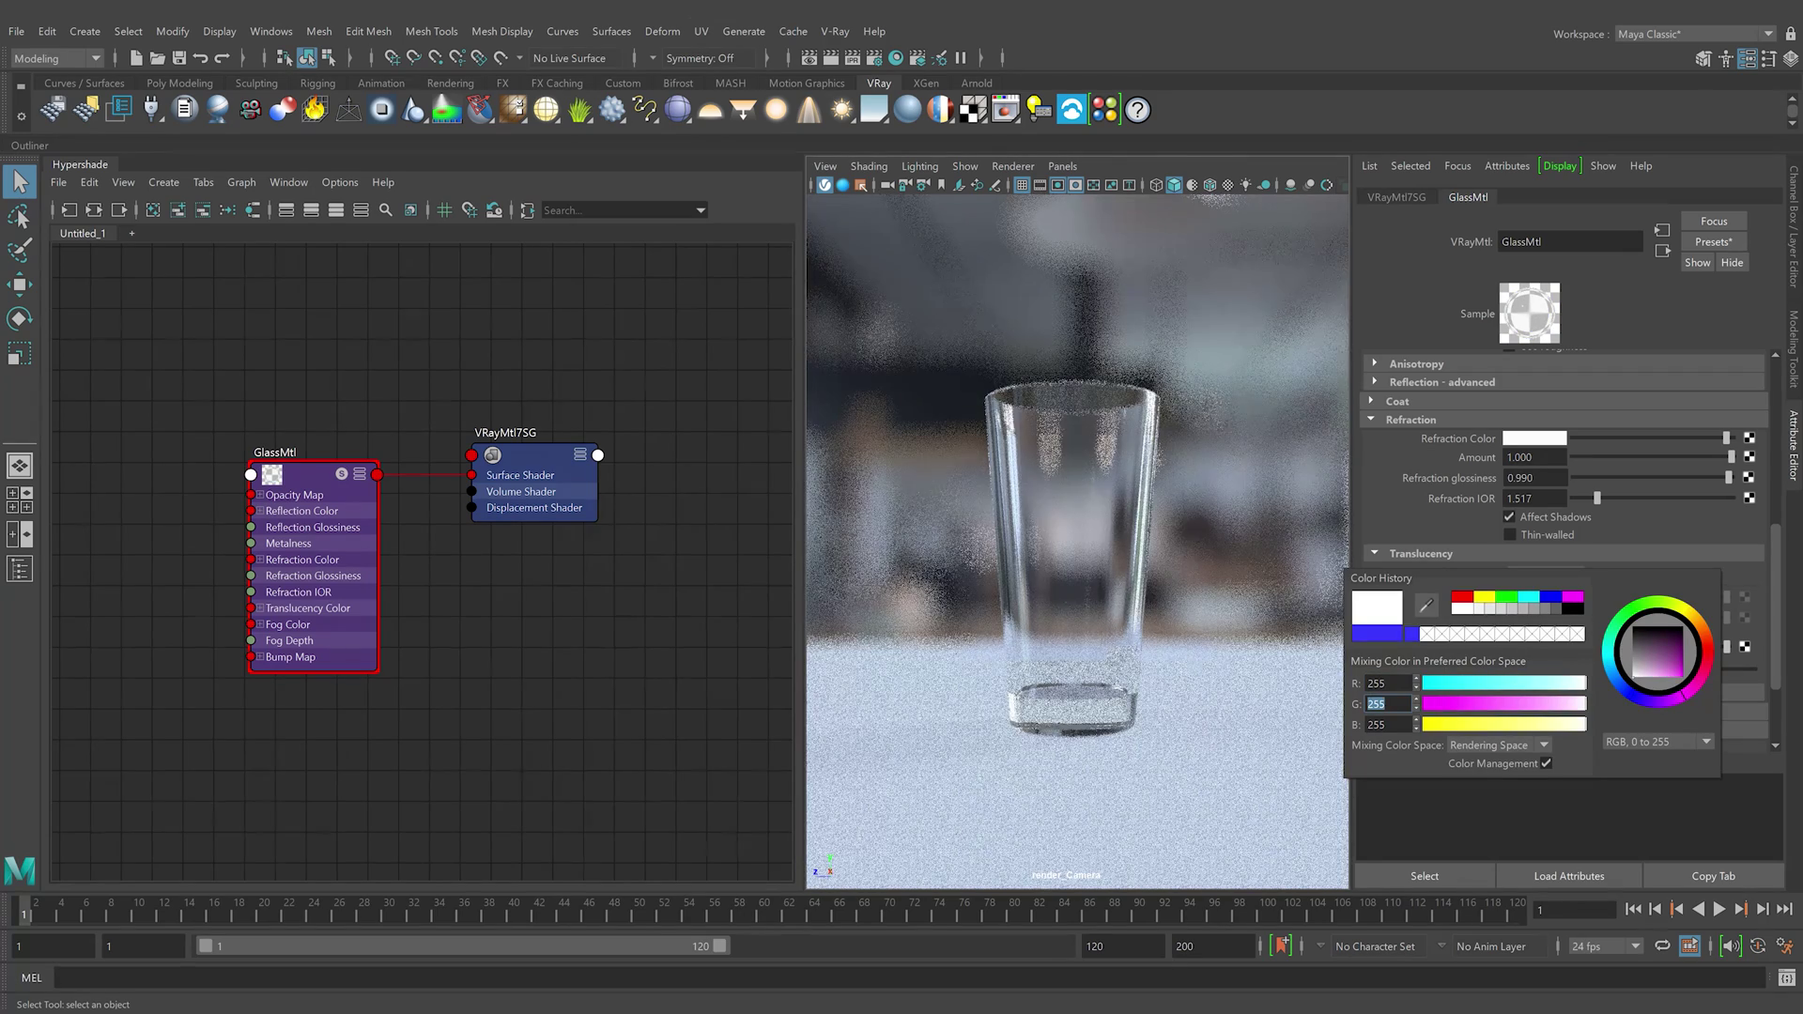
- Set both refraction and reflection glossiness to 0.8 for a frosted look
left_click(1533, 478)
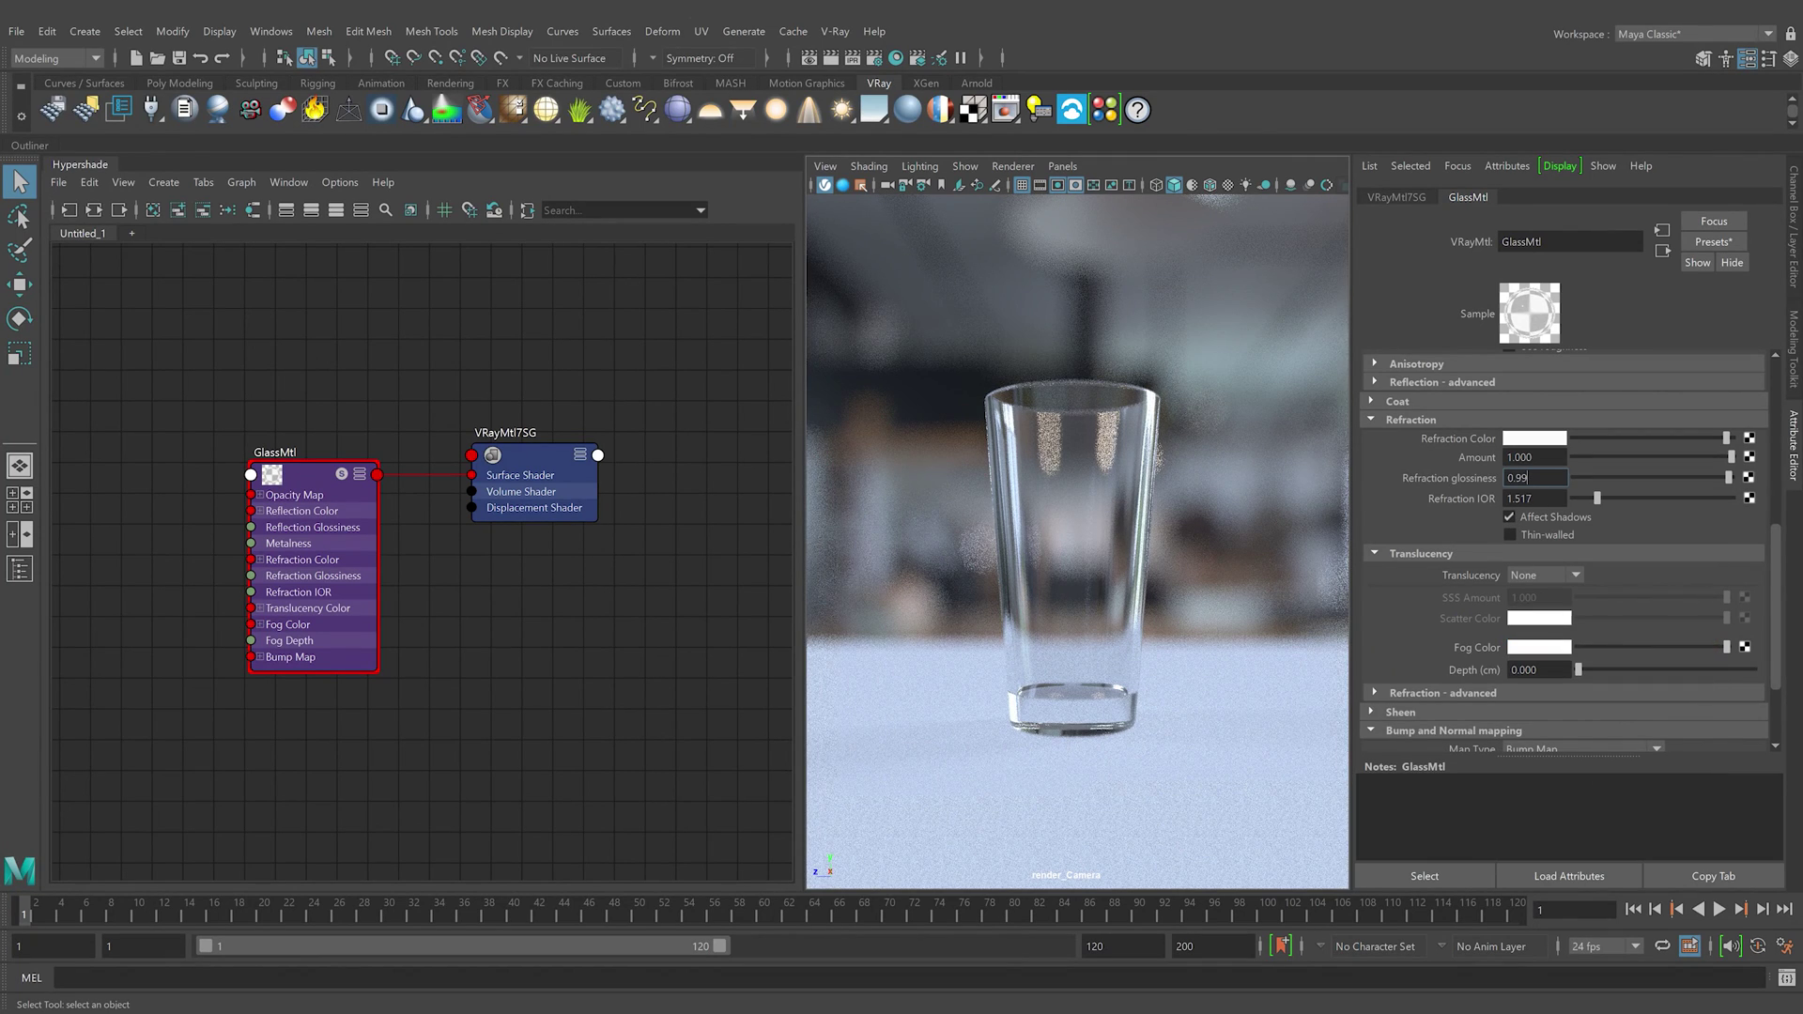
key("BackSpace")
key("BackSpace")
key("BackSpace")
key("BackSpace")
type("0.8")
key("Return")
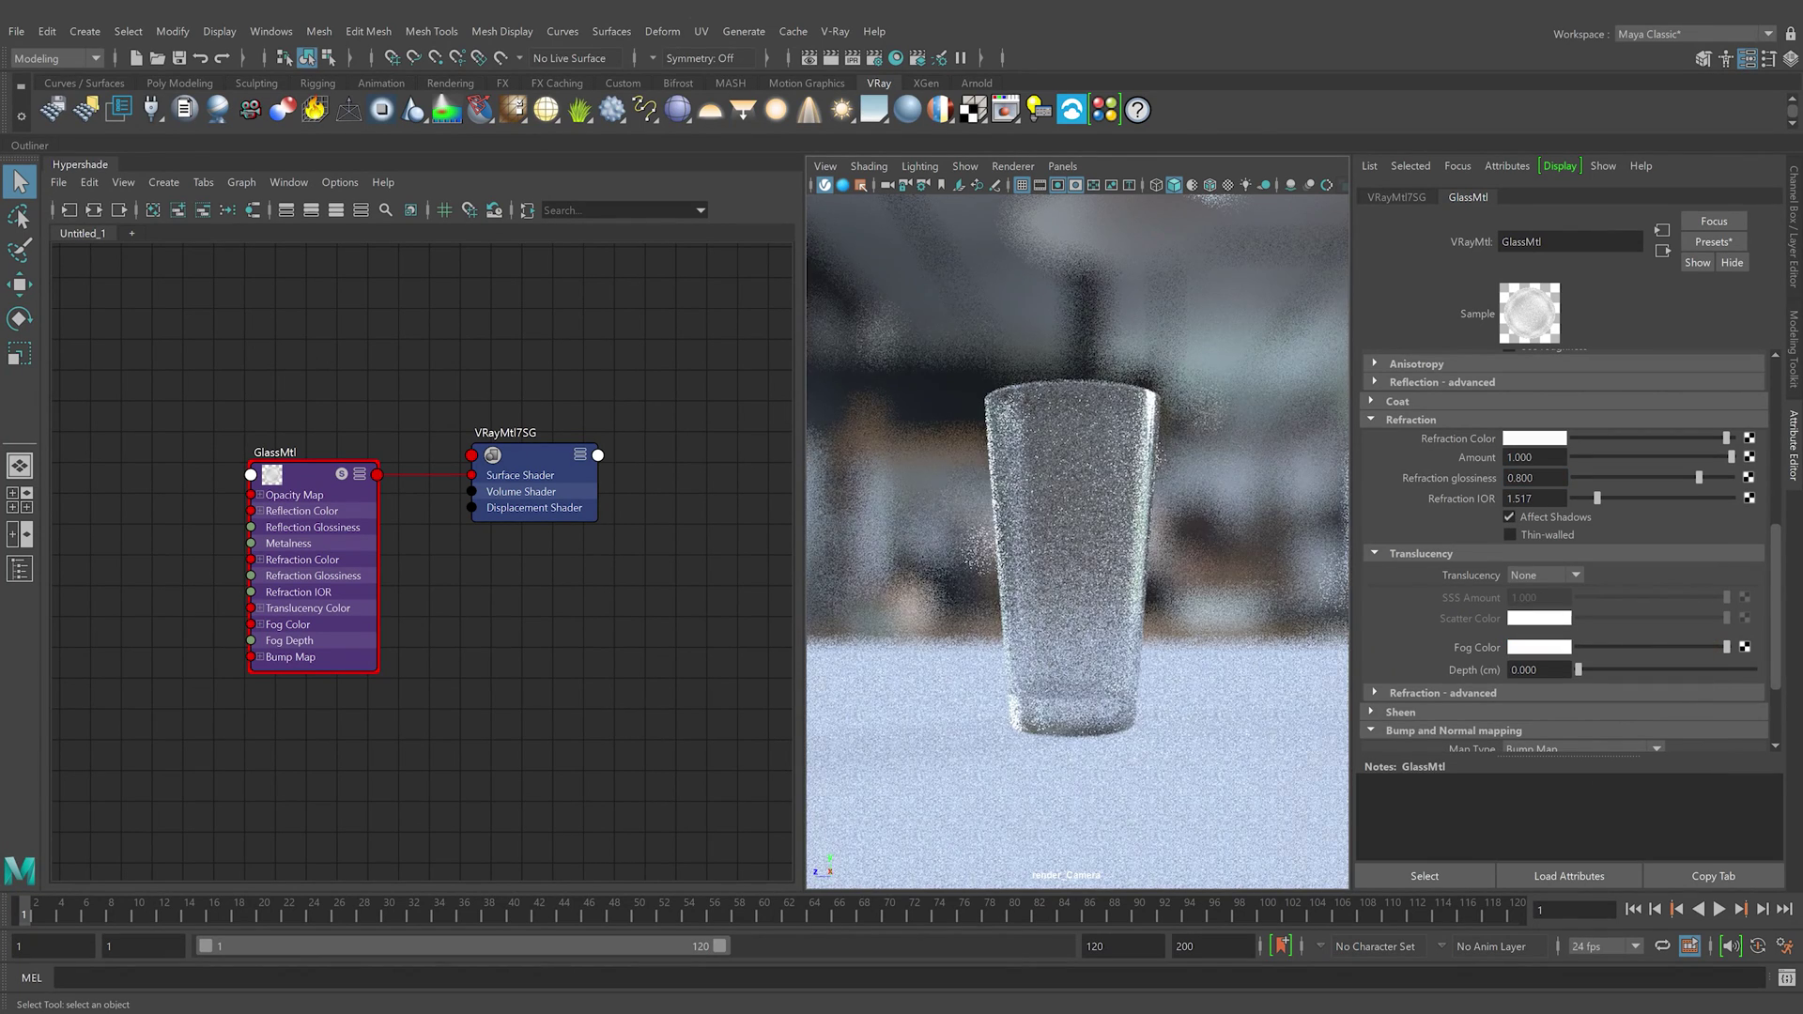
scroll(1569, 554, "up", 5)
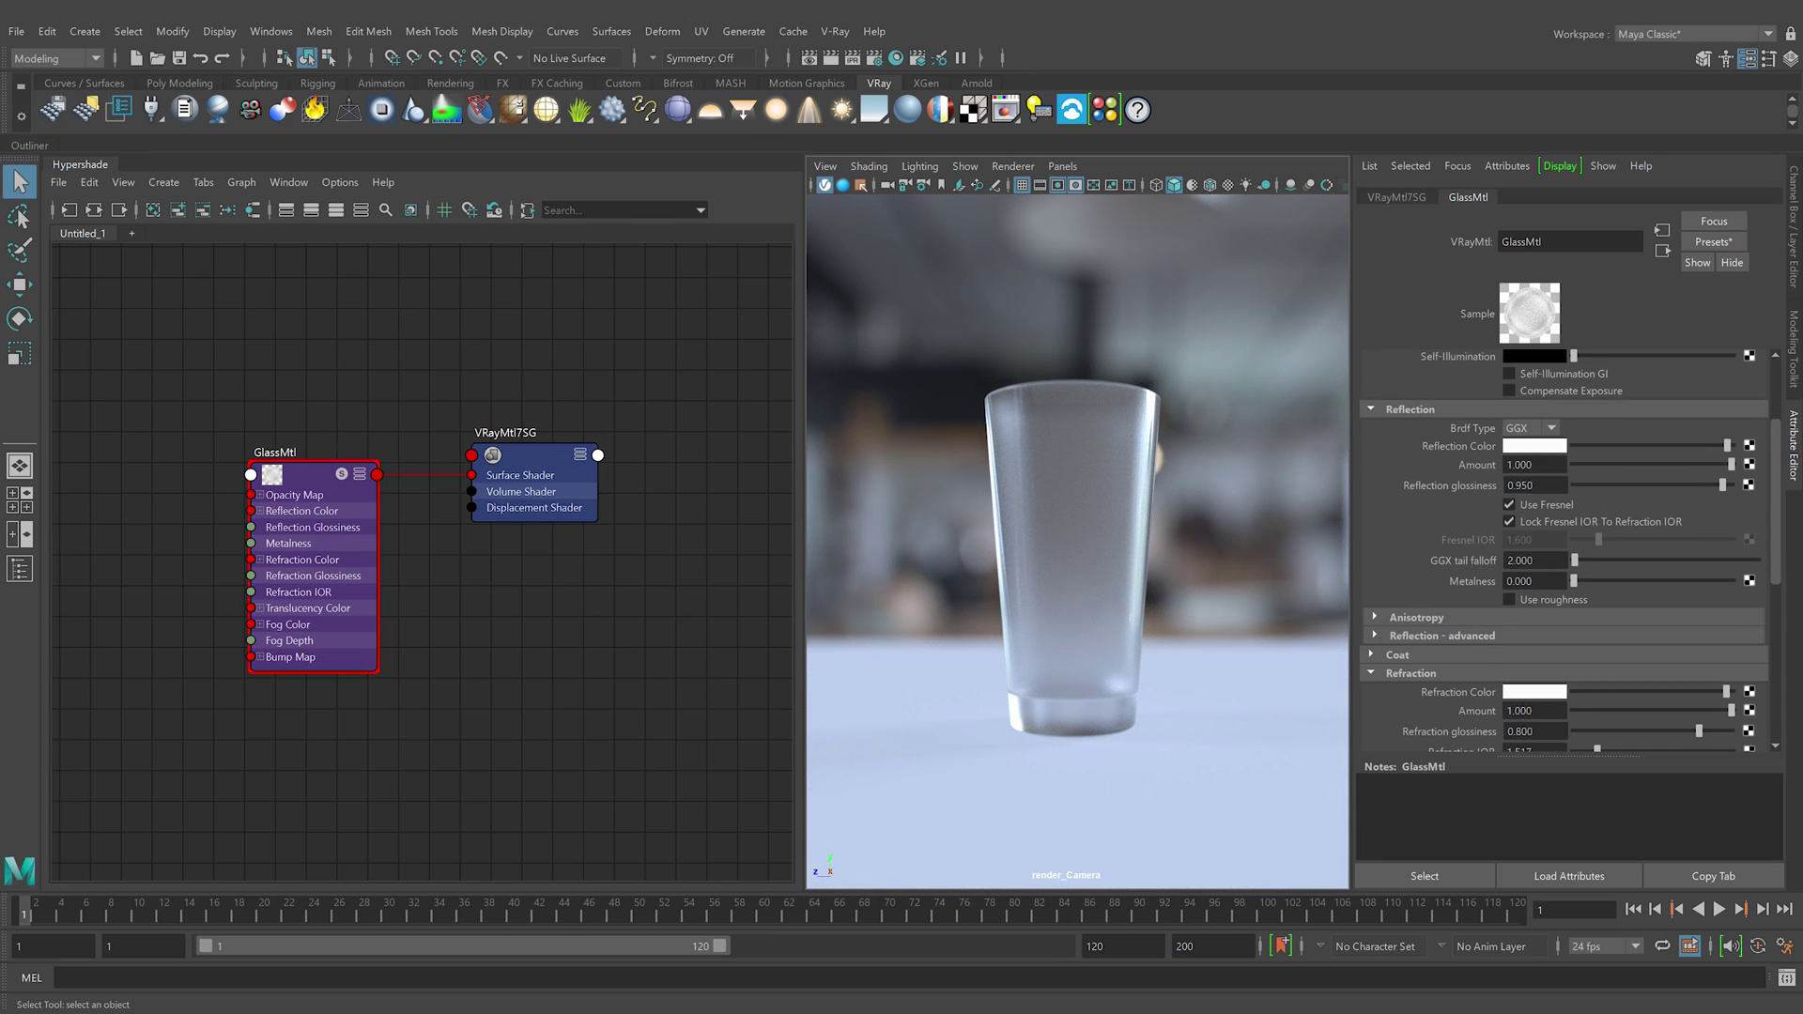
left_click(1533, 486)
key("BackSpace")
key("BackSpace")
key("BackSpace")
key("BackSpace")
key("BackSpace")
type("0.8")
key("Return")
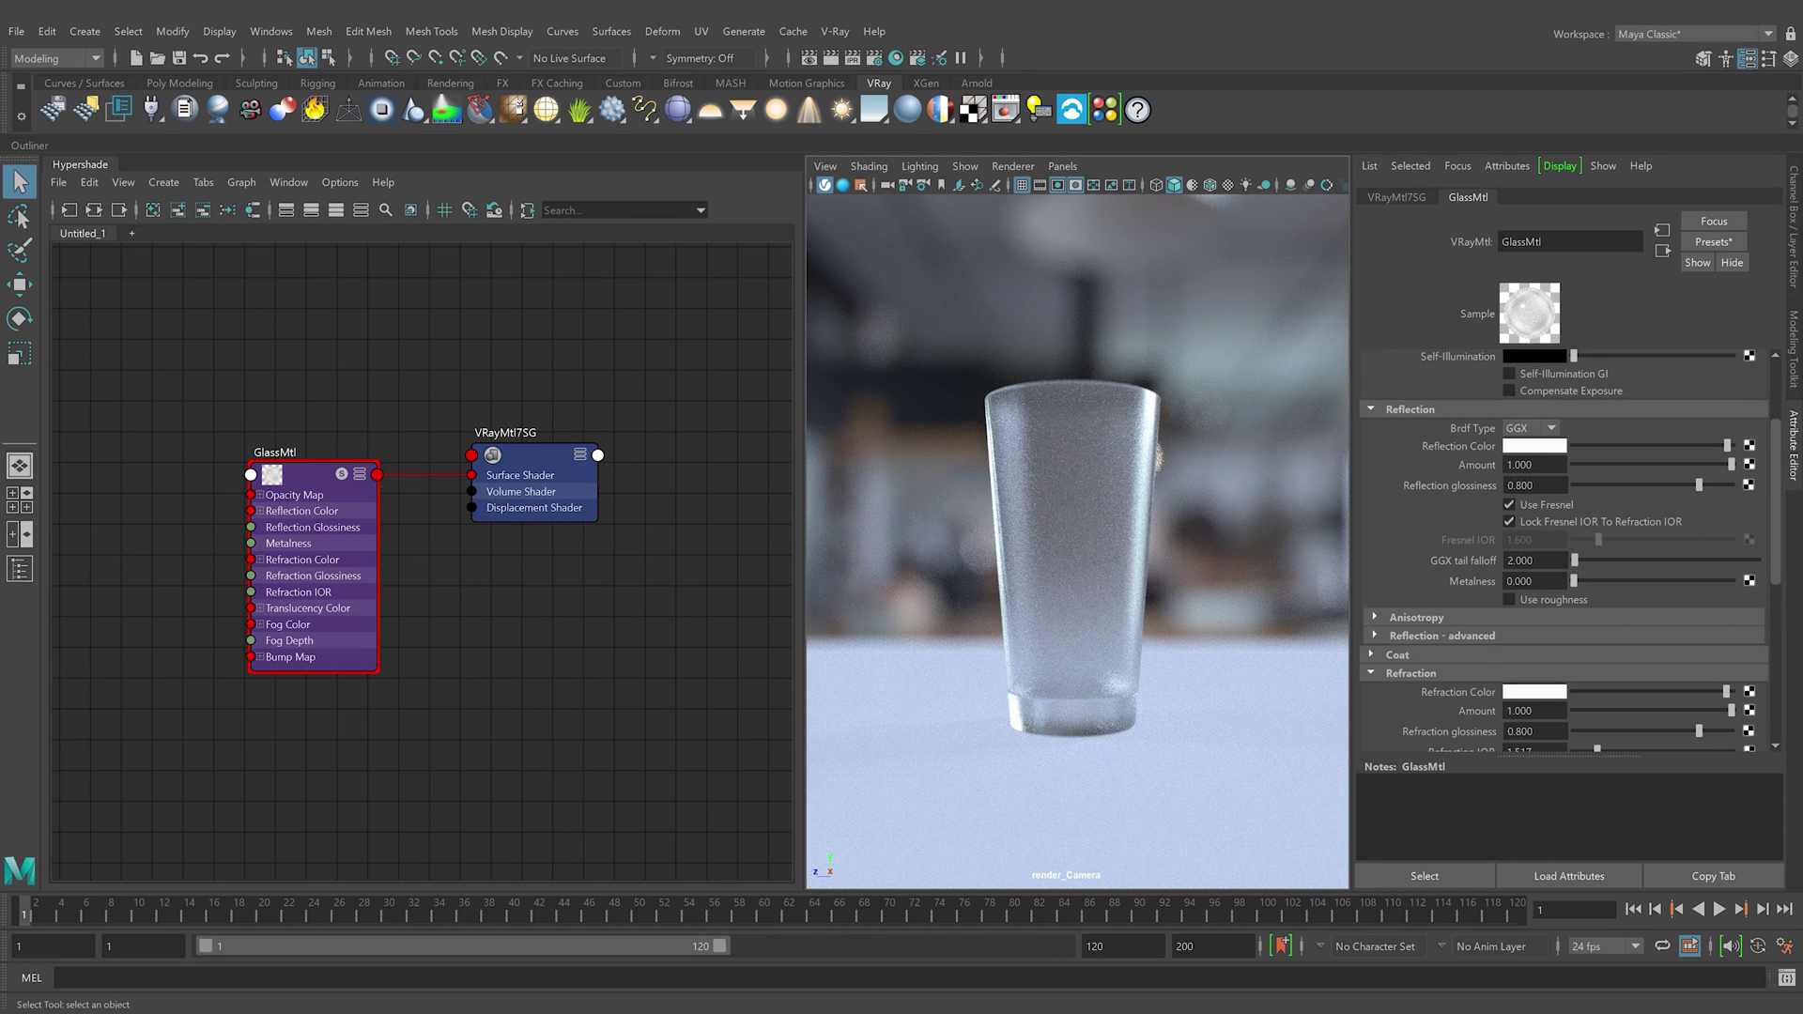